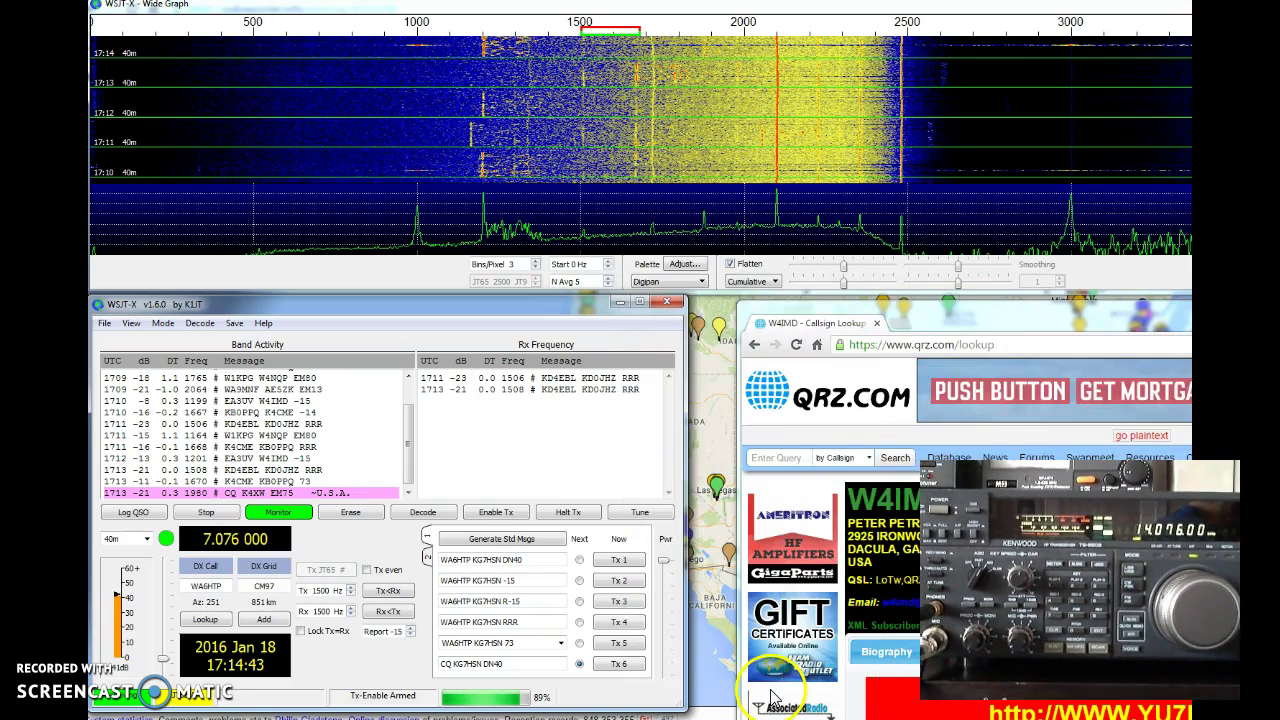
Reposition the main window and switch the operating band to 20m at 14.076 MHz
left_click_drag(483, 313, 511, 312)
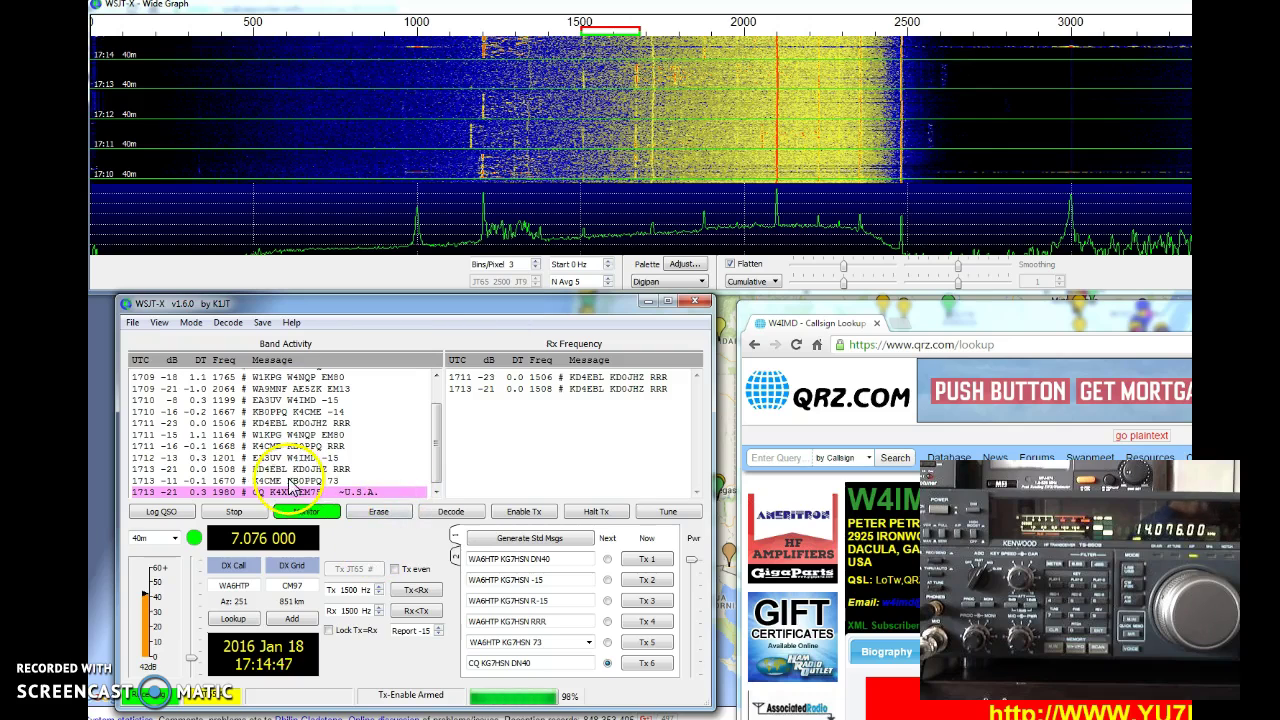
left_click_drag(433, 450, 175, 545)
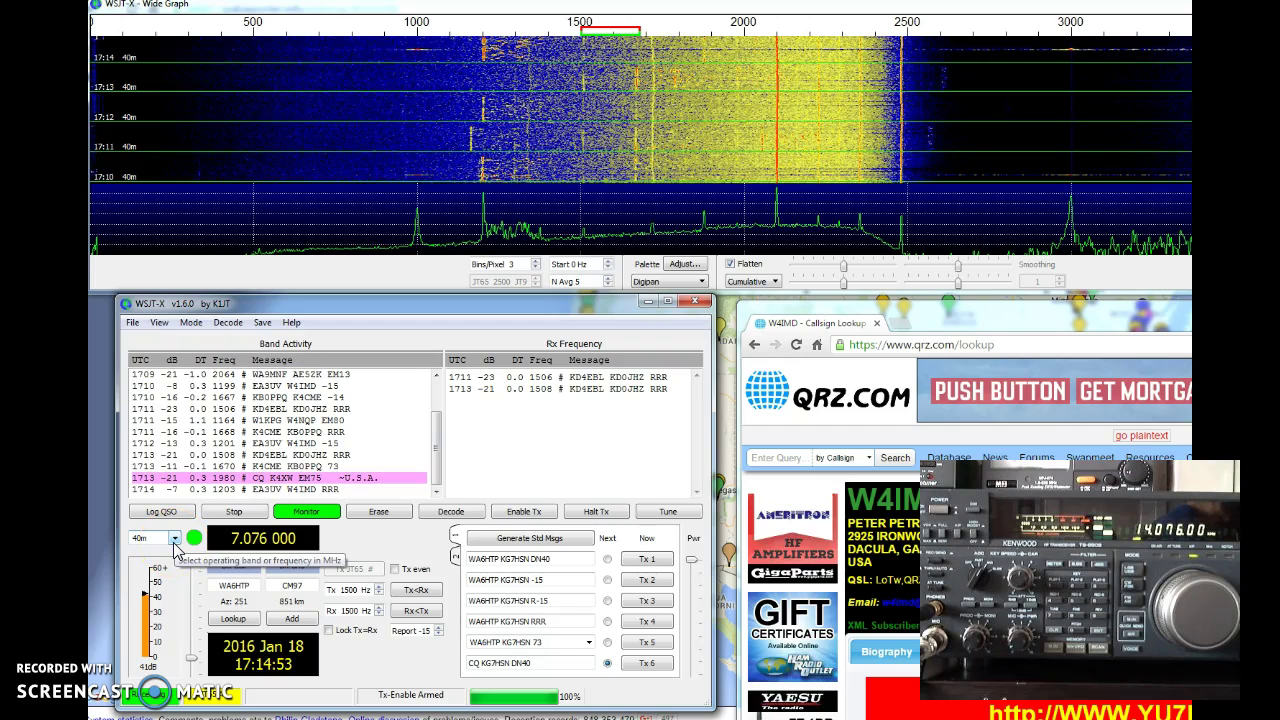
left_click(175, 545)
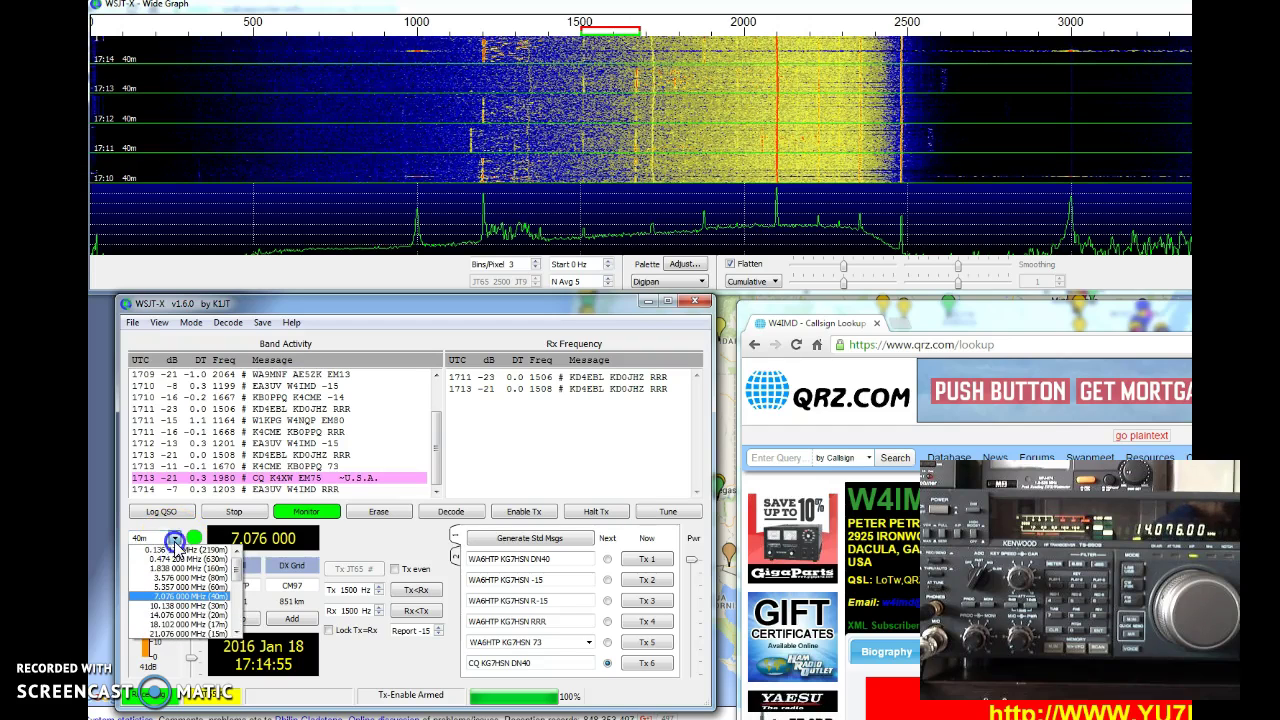
left_click(170, 614)
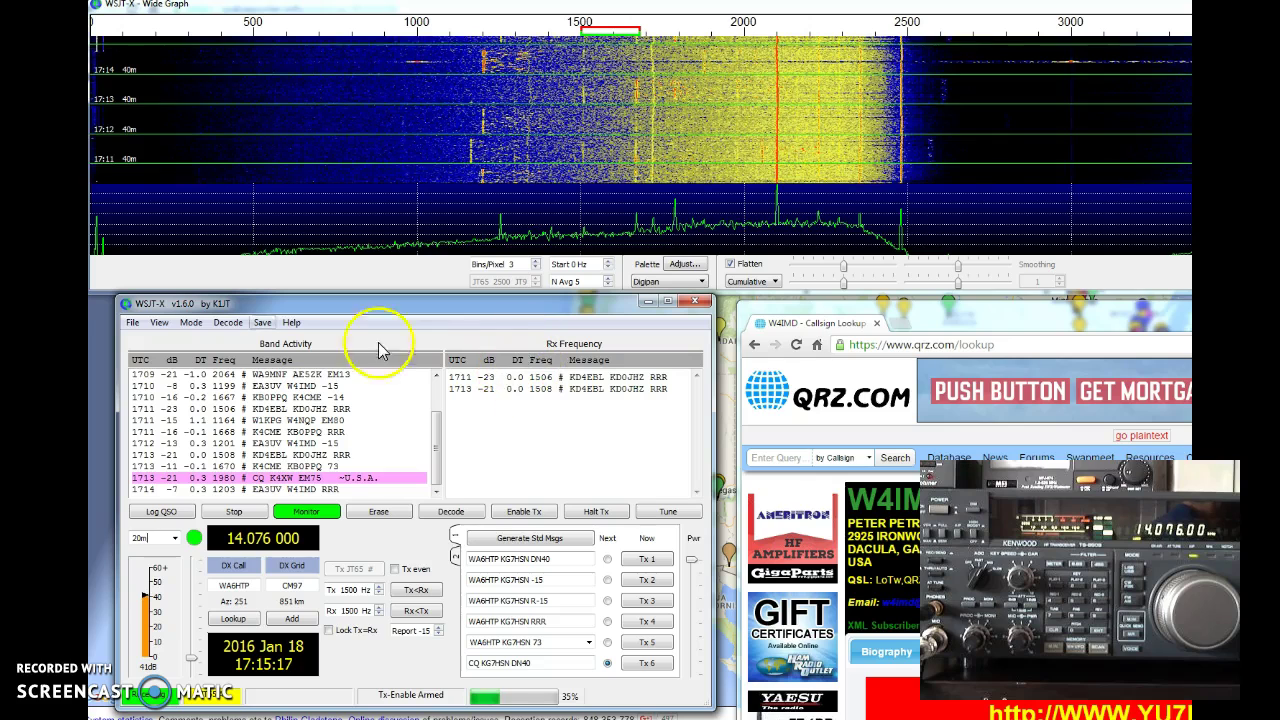
Open the program settings and review the station call sign, grid locator and radio control options
left_click(133, 323)
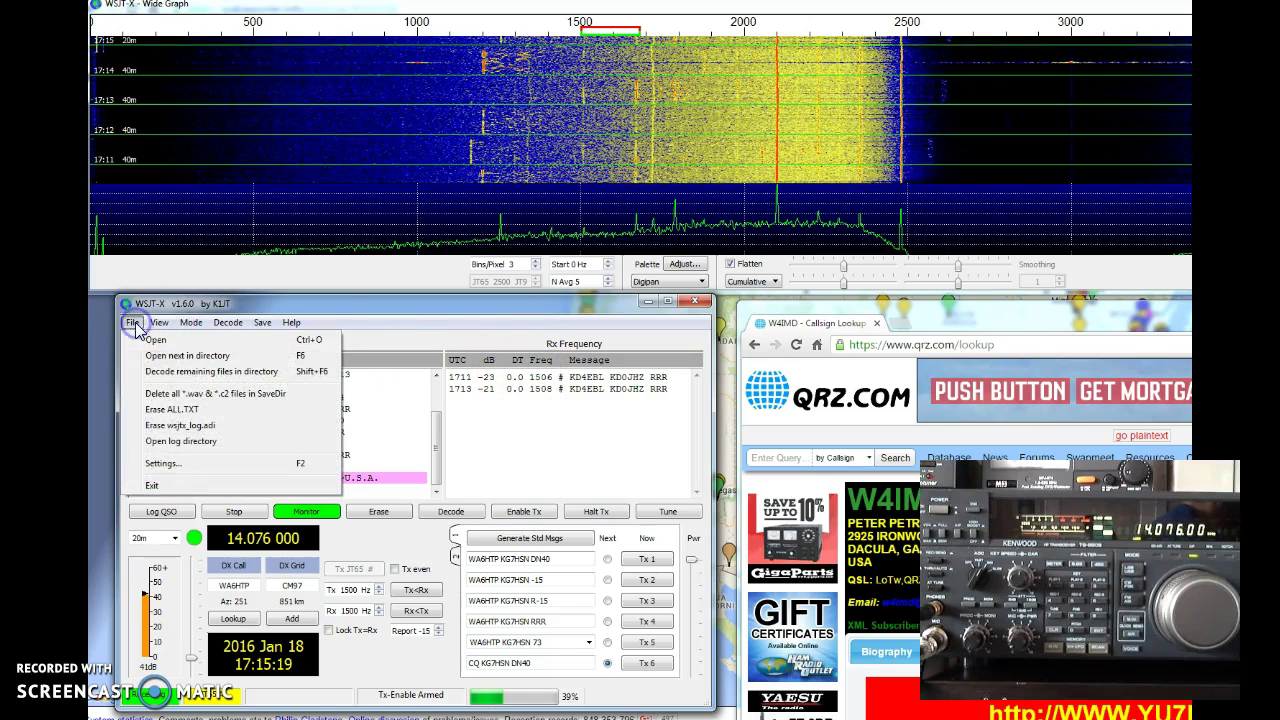
left_click(176, 468)
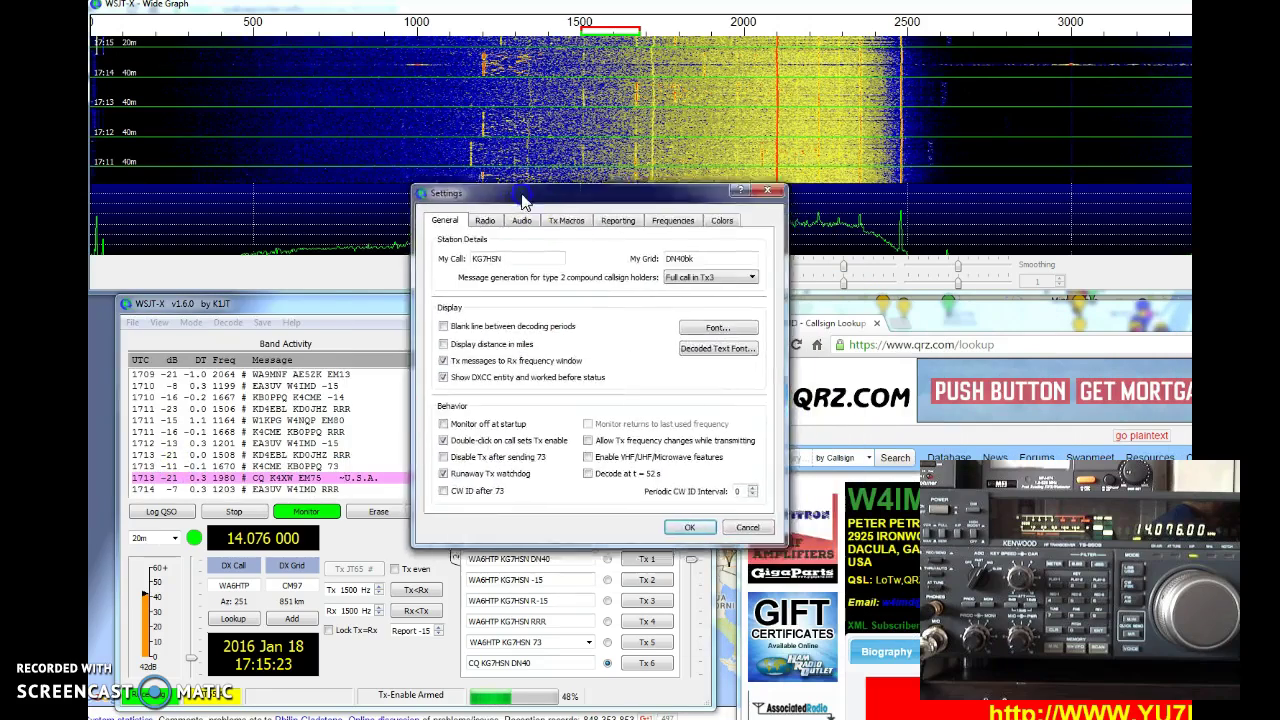
left_click_drag(448, 201, 400, 200)
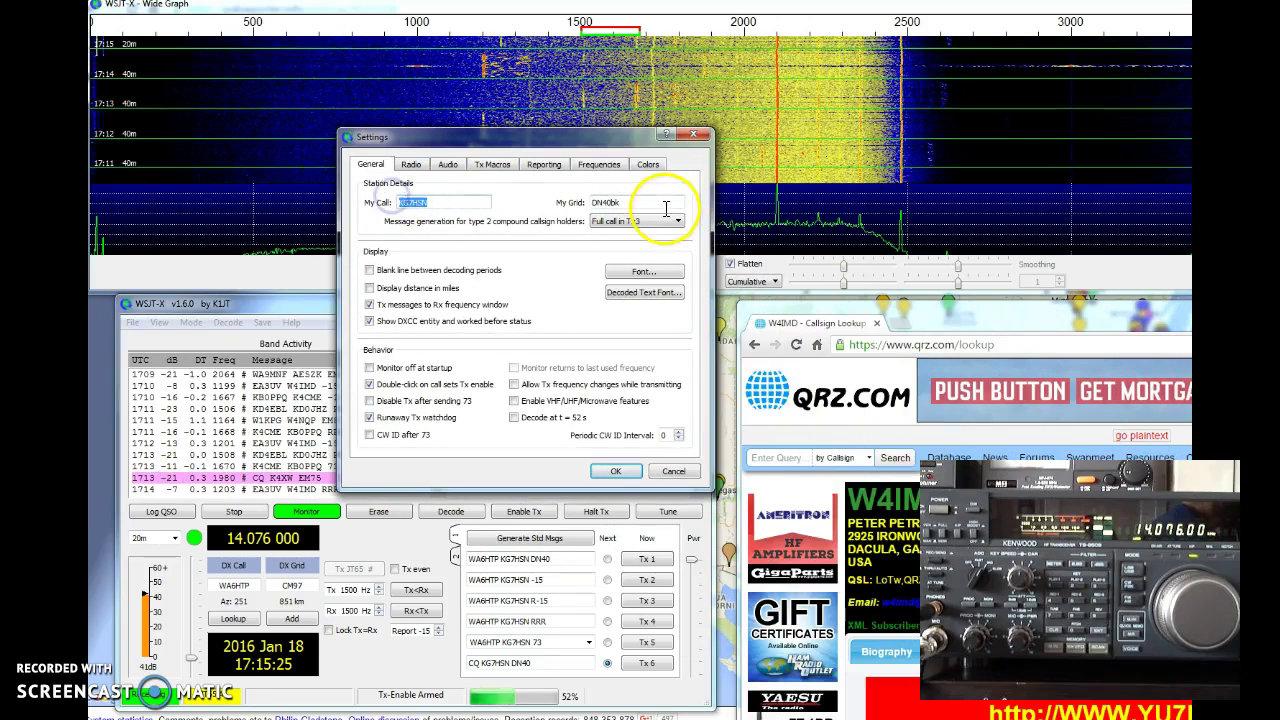
left_click_drag(663, 206, 563, 203)
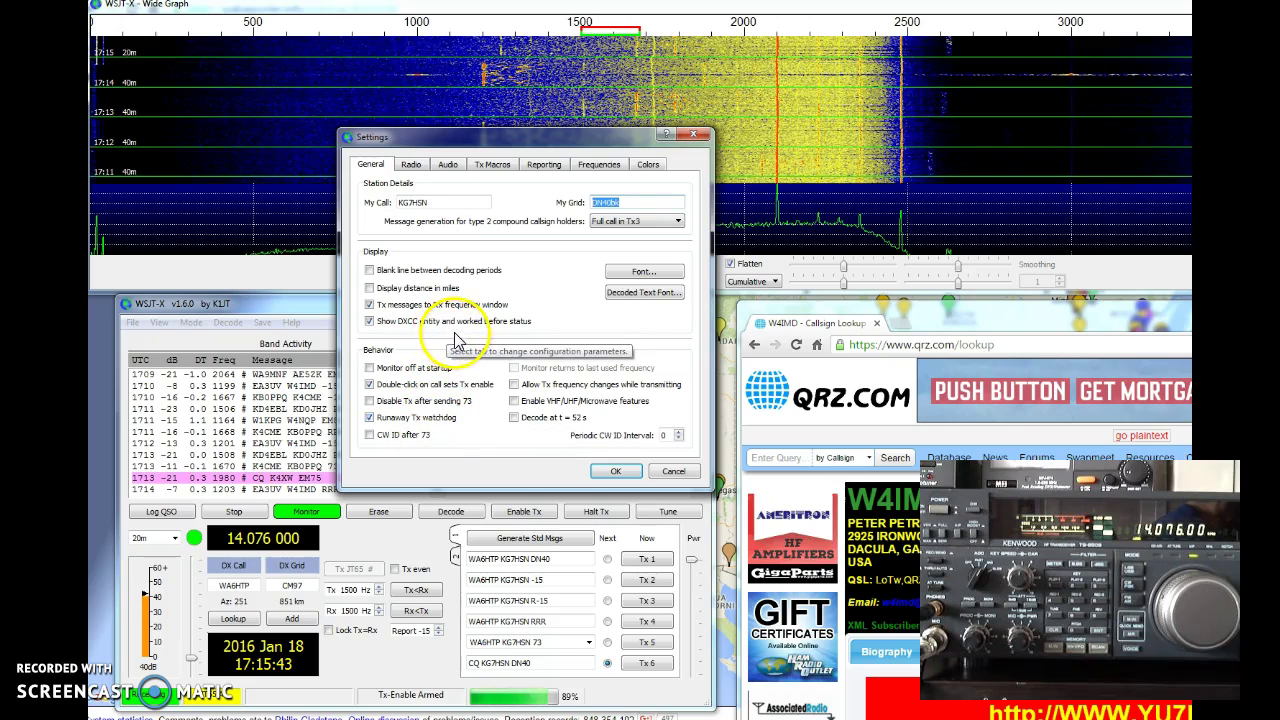
left_click(414, 164)
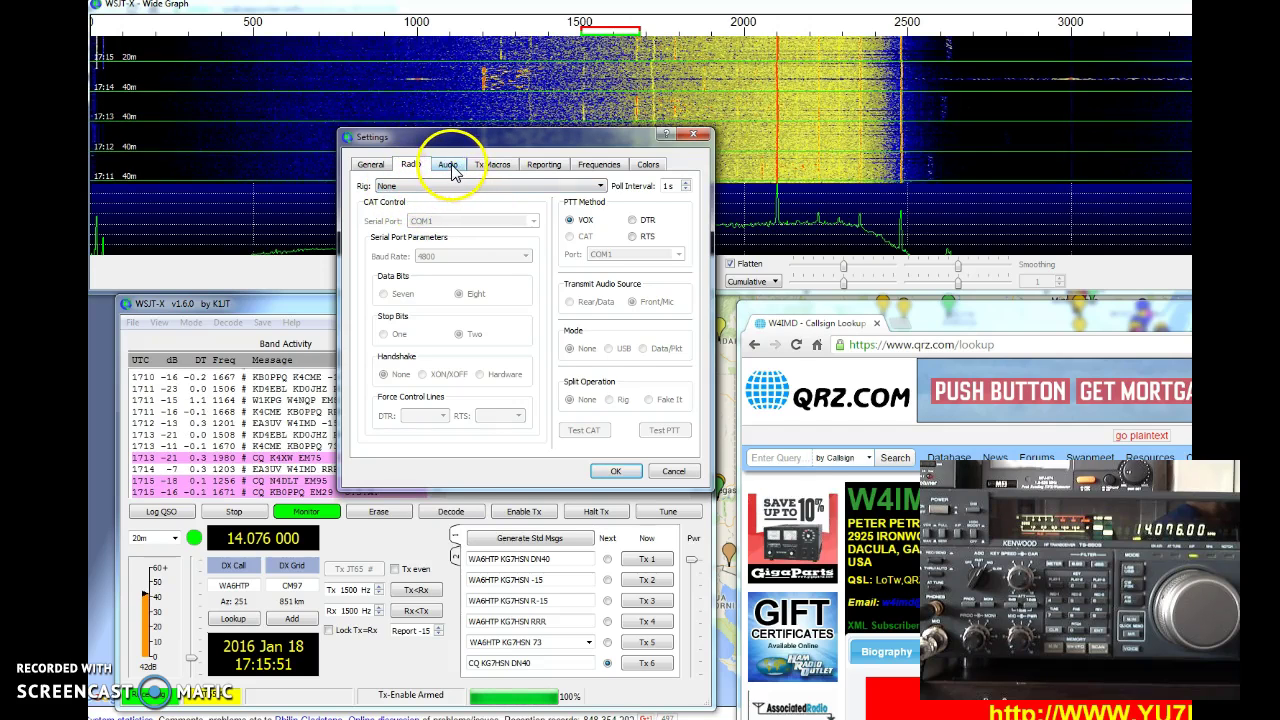
Choose the 3- USB Audio CODEC microphone as the soundcard input in the audio settings
left_click(450, 166)
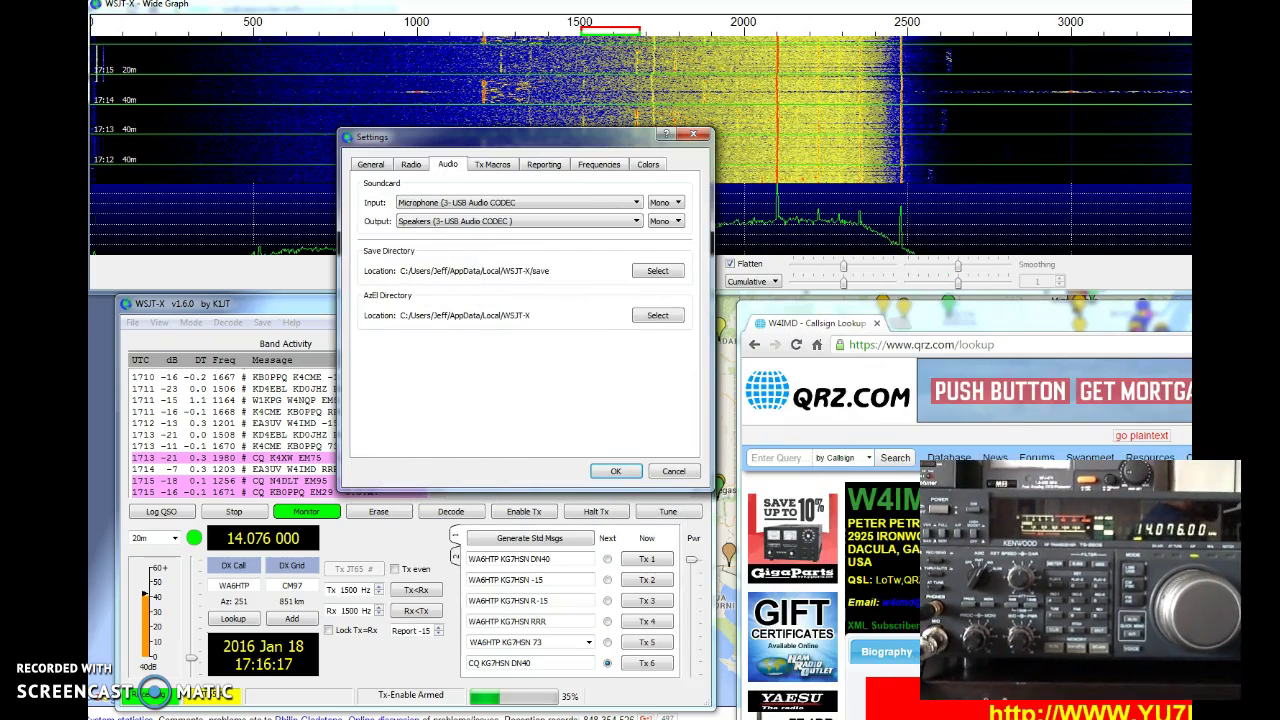
left_click(515, 203)
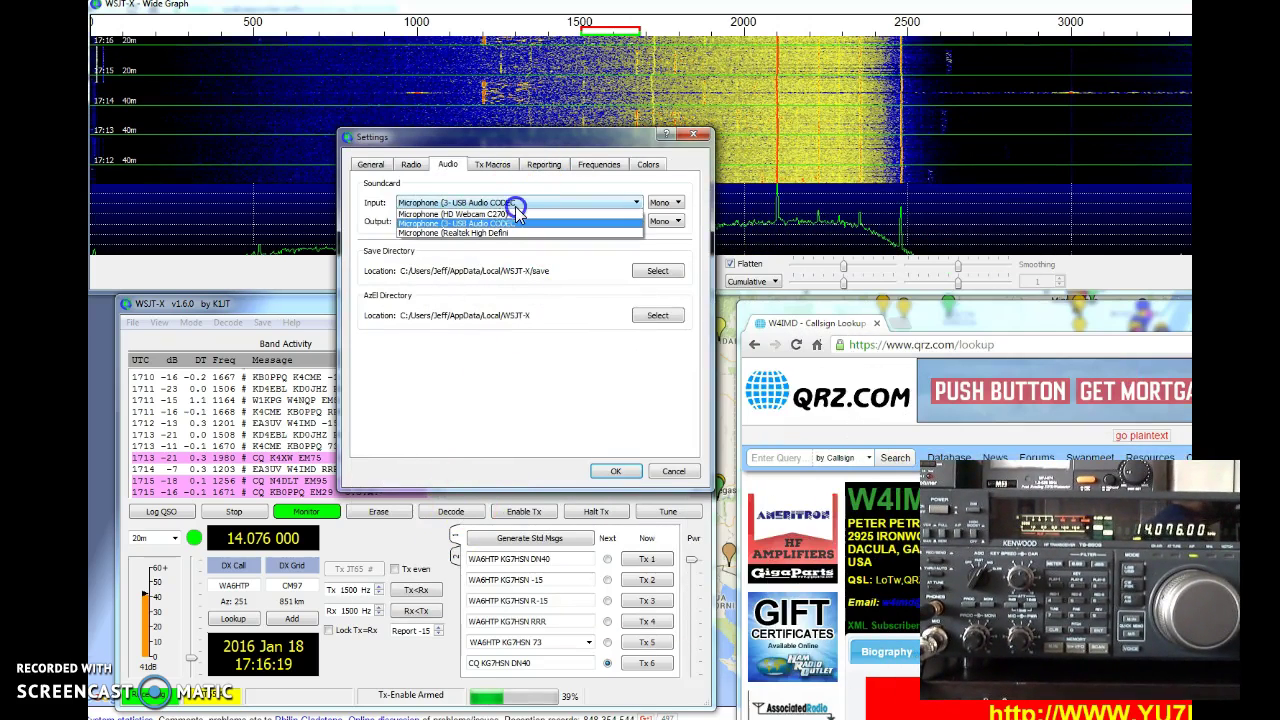
left_click(448, 226)
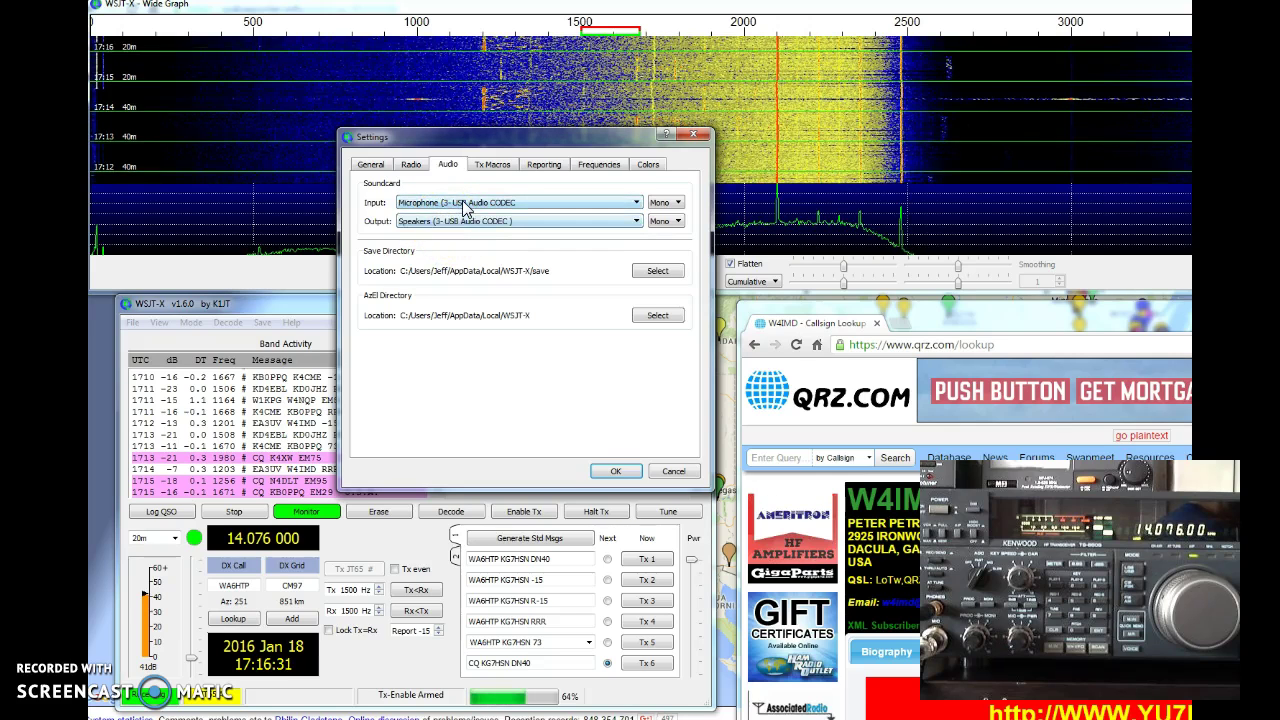
left_click(464, 203)
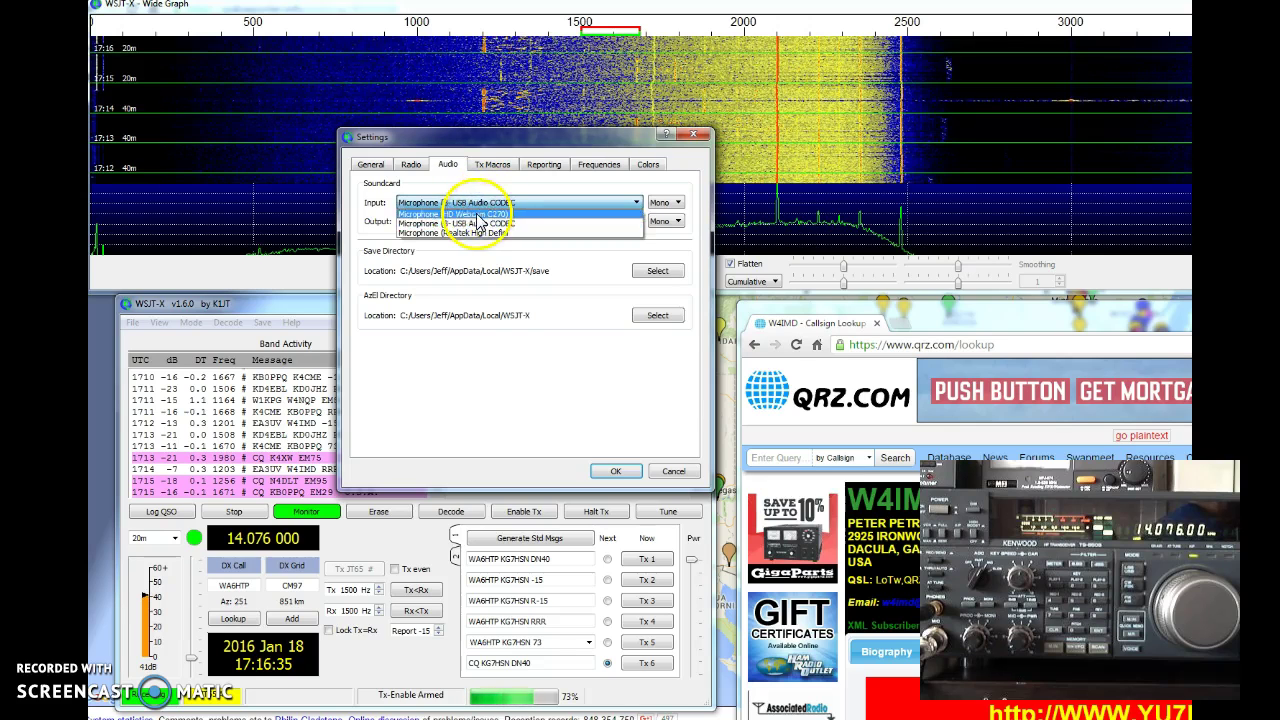
left_click(466, 223)
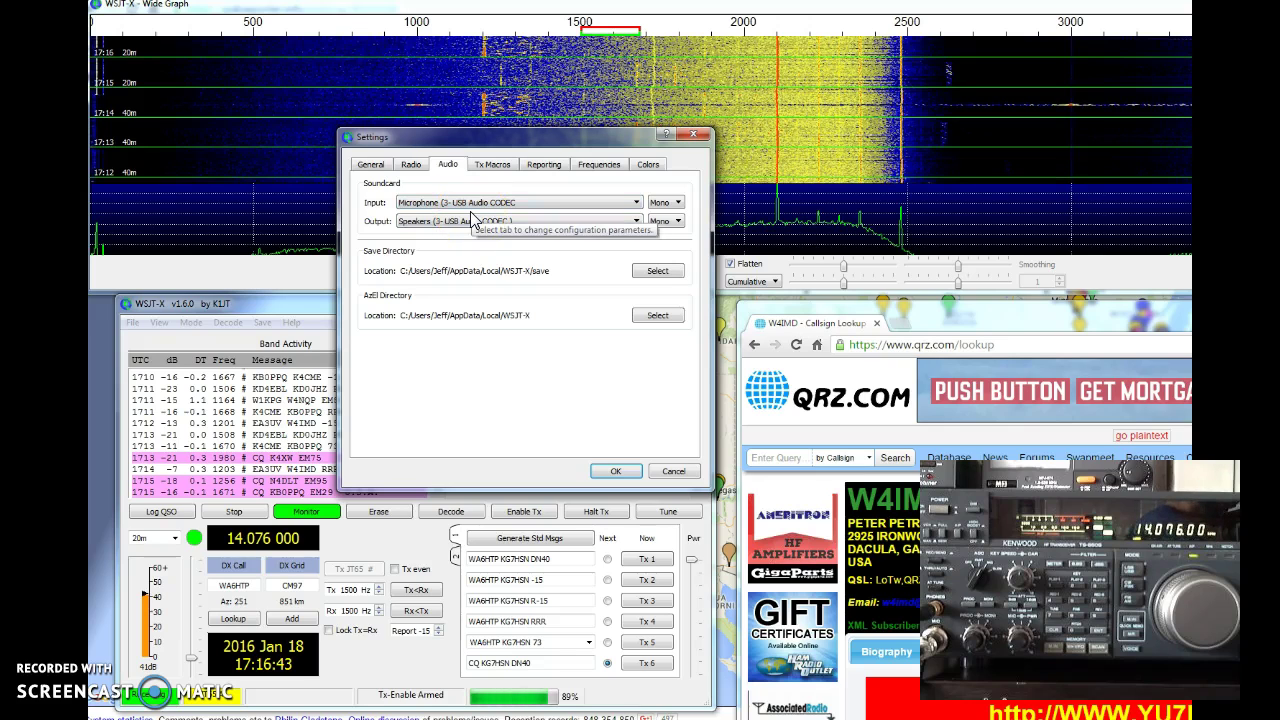
Review the Tx macros, reporting, working frequencies and message color settings, and accept the settings
left_click(493, 164)
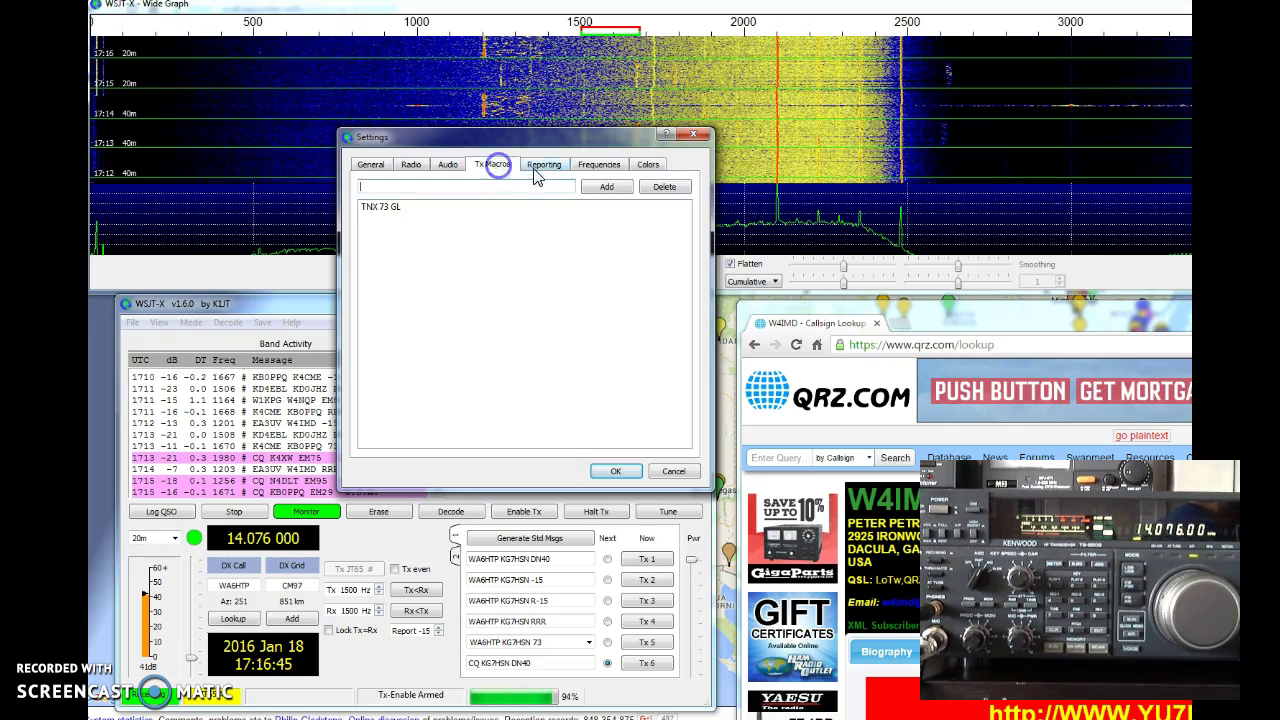
left_click(548, 167)
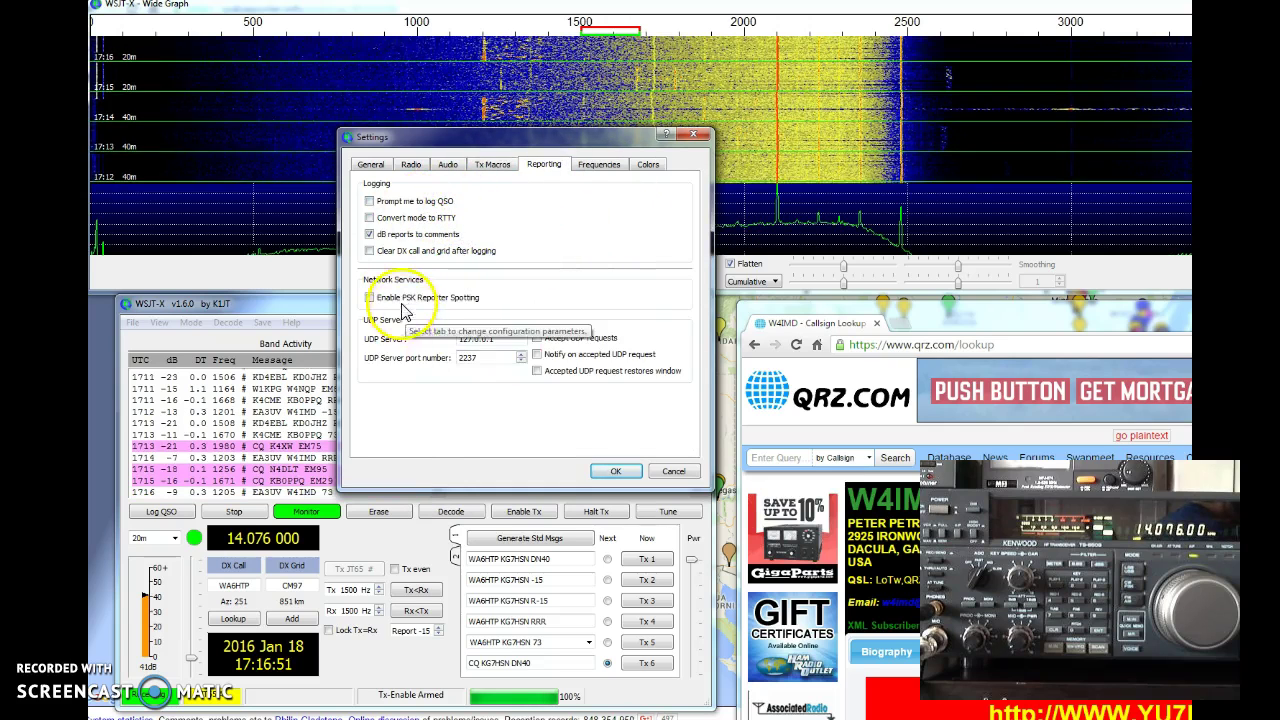
left_click(598, 165)
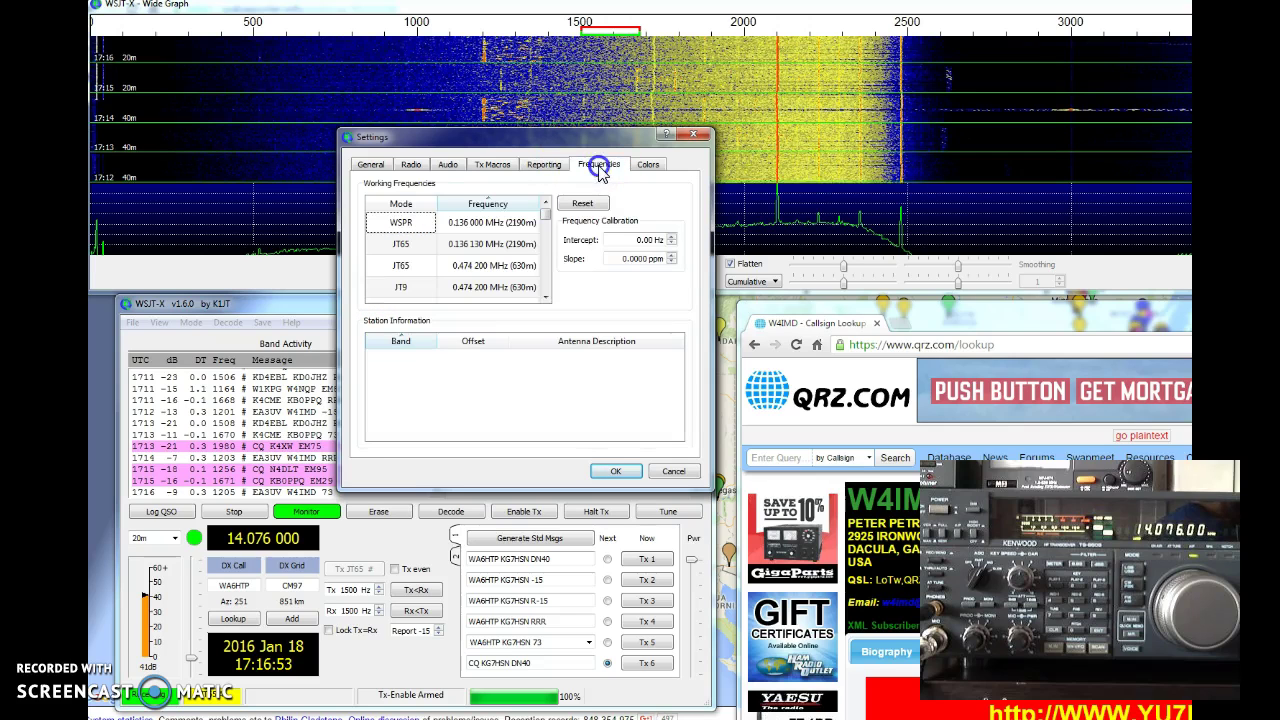
mouse_move(545, 214)
left_mouse_down()
mouse_move(548, 280)
mouse_move(546, 205)
left_mouse_up()
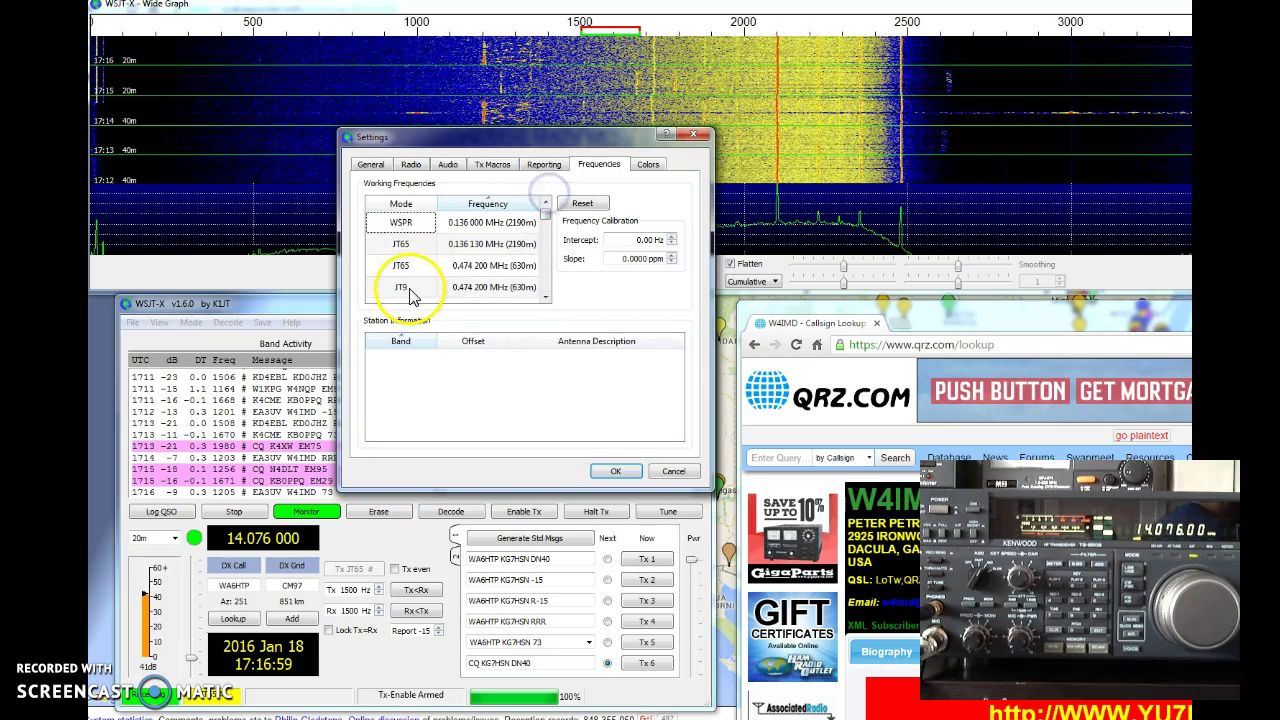
left_click(648, 164)
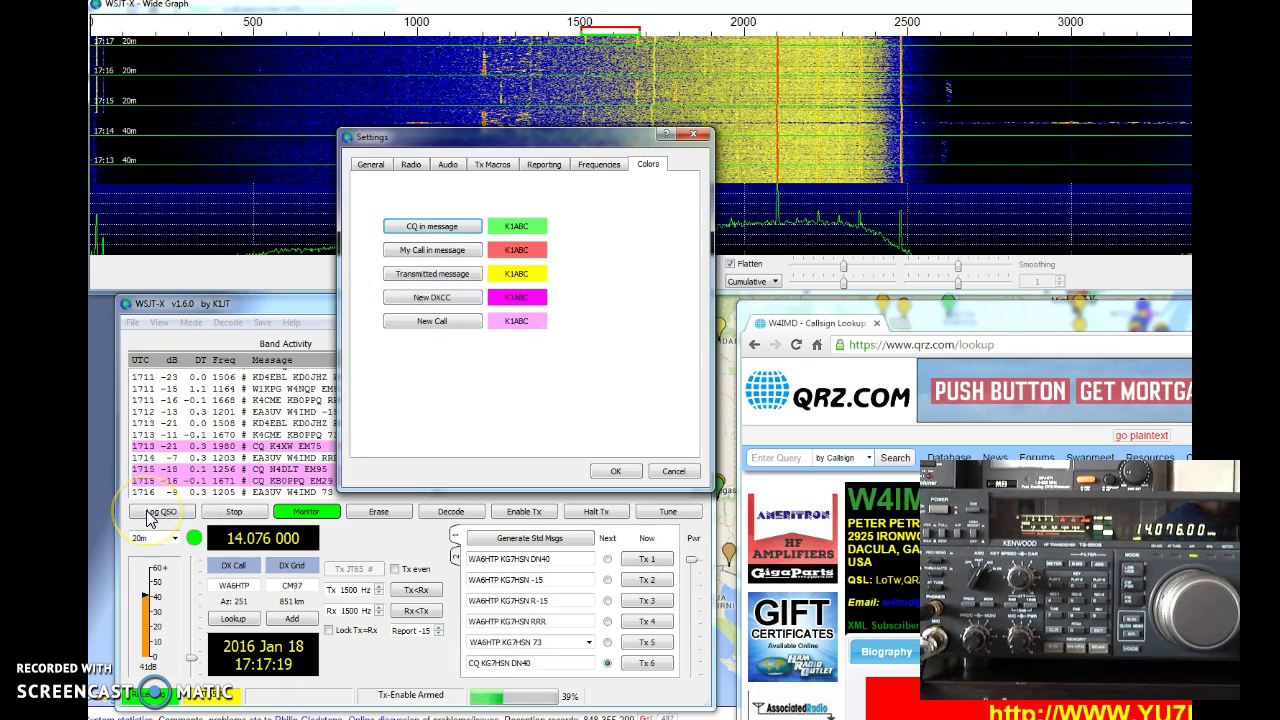
left_click(338, 432)
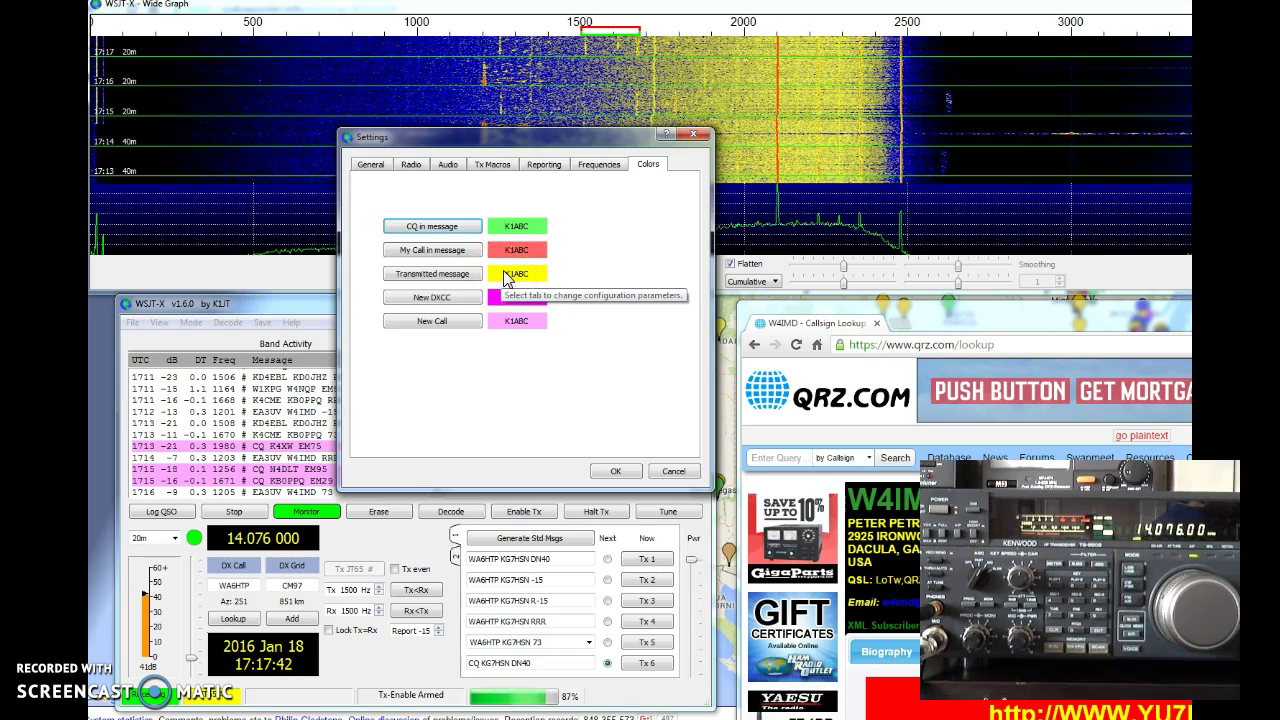
left_click(616, 471)
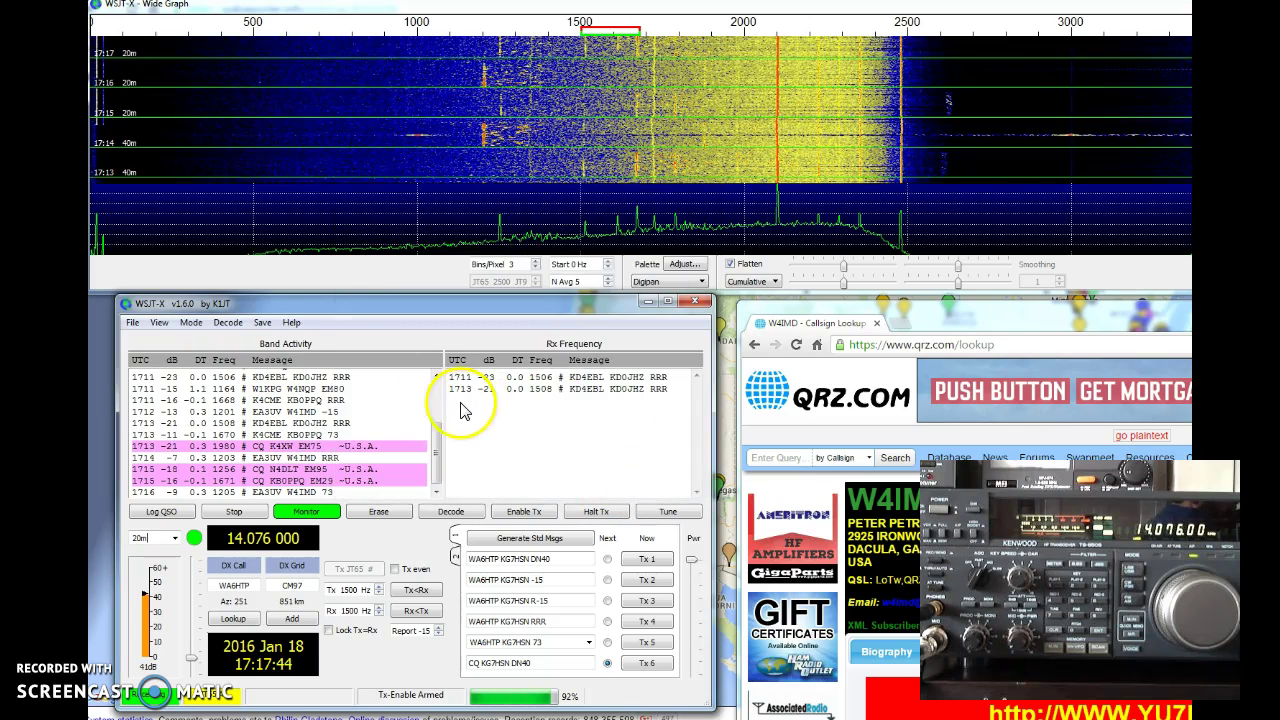
Try the combined JT9+JT65 operating mode and return to JT65
left_click(192, 323)
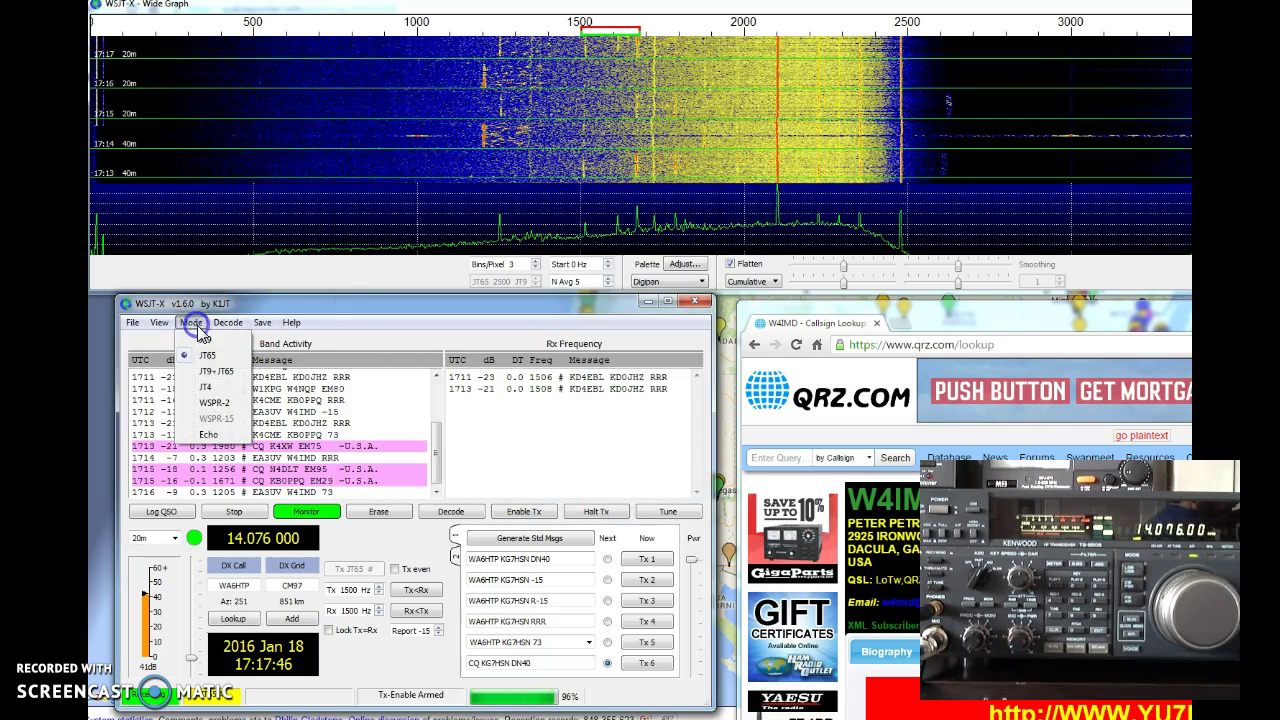
left_click(213, 360)
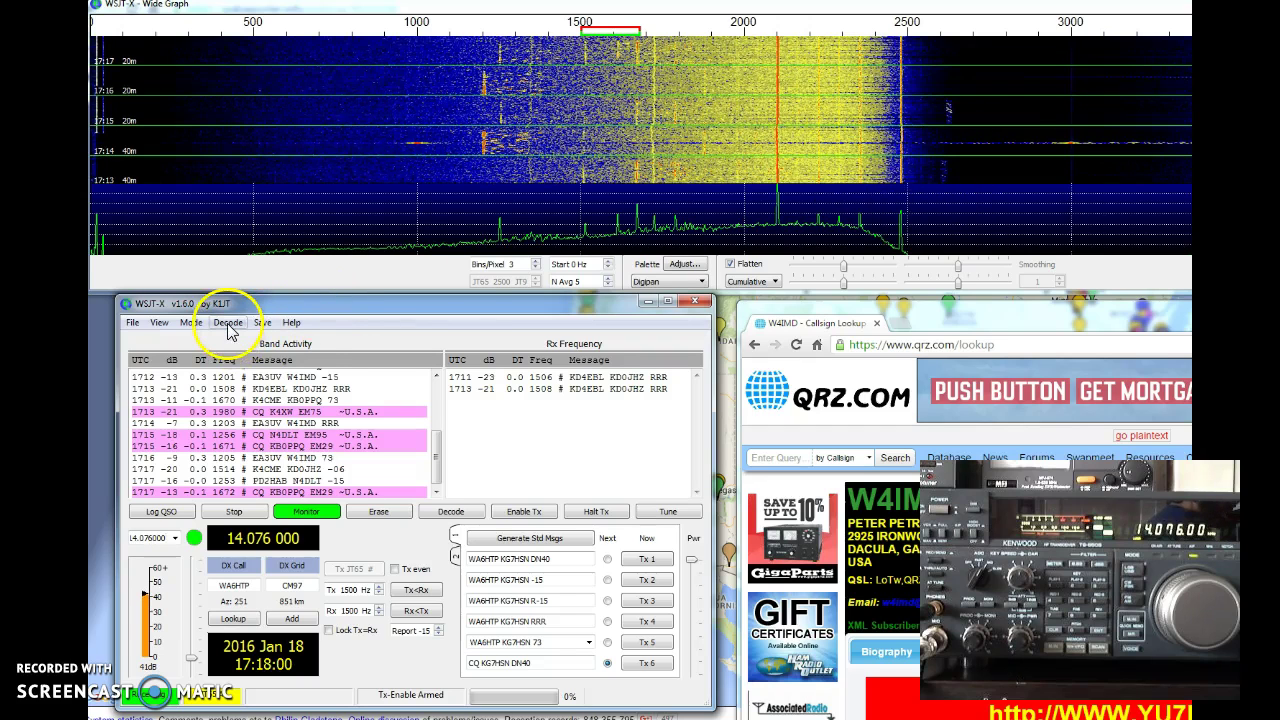
left_click(193, 323)
left_click(214, 372)
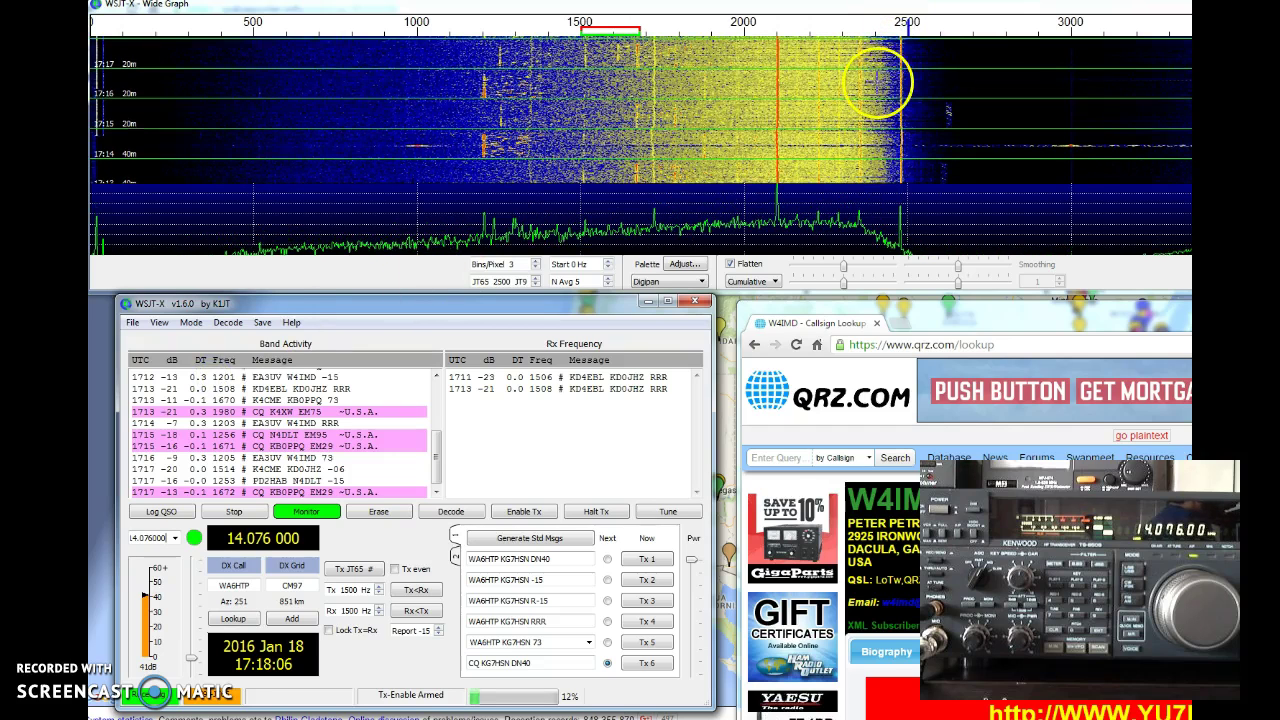
left_click(191, 322)
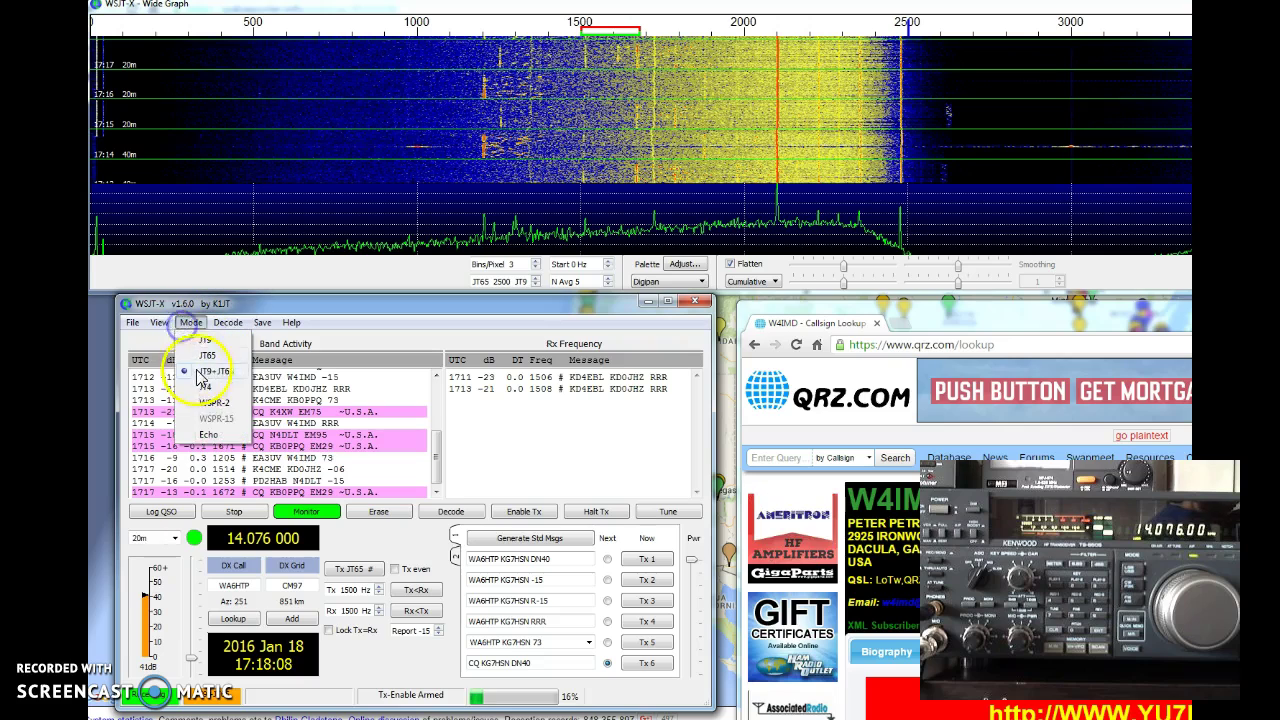
left_click(200, 365)
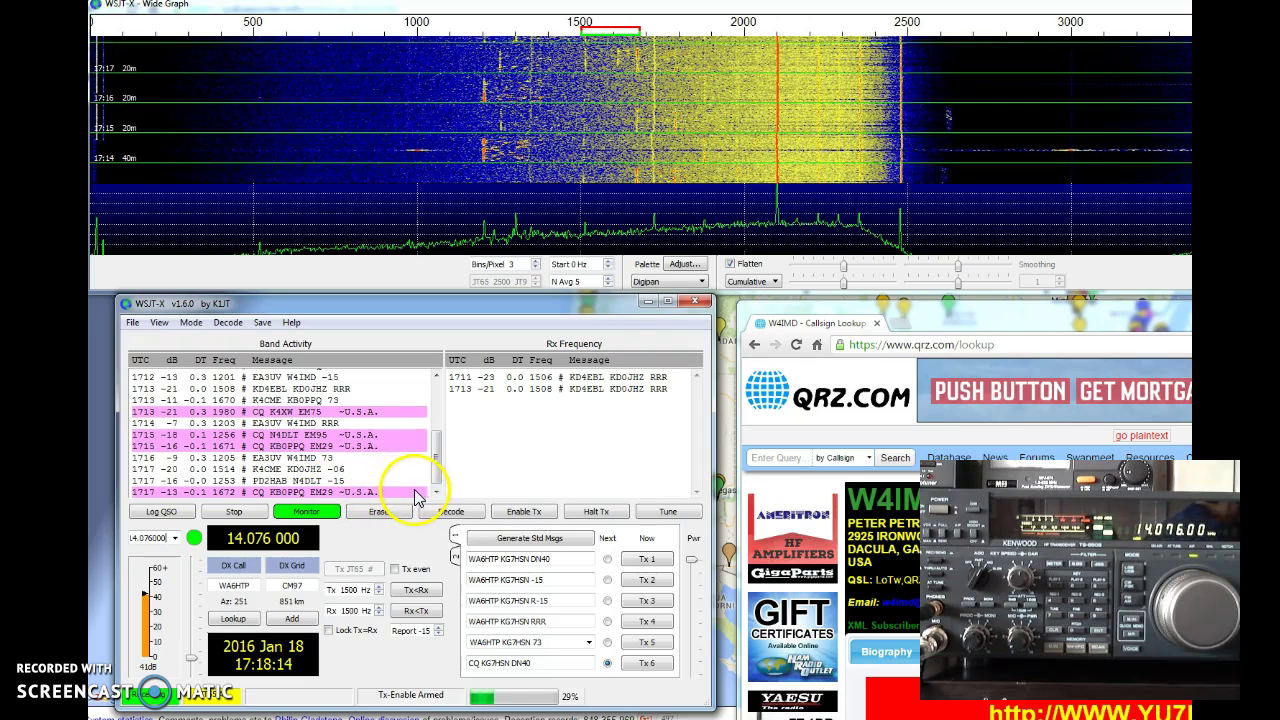
Erase the decoded messages from both the Band Activity and Rx Frequency windows
left_click_drag(437, 468, 440, 472)
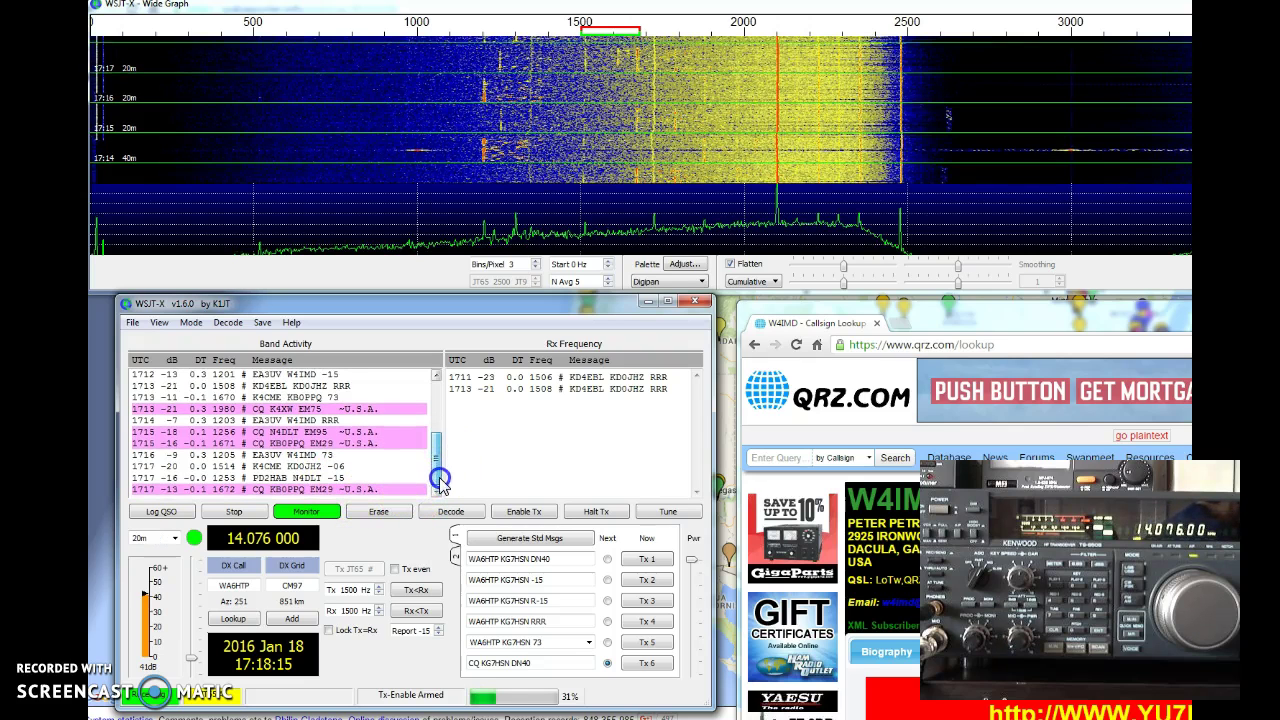
left_click(386, 516)
left_click(386, 517)
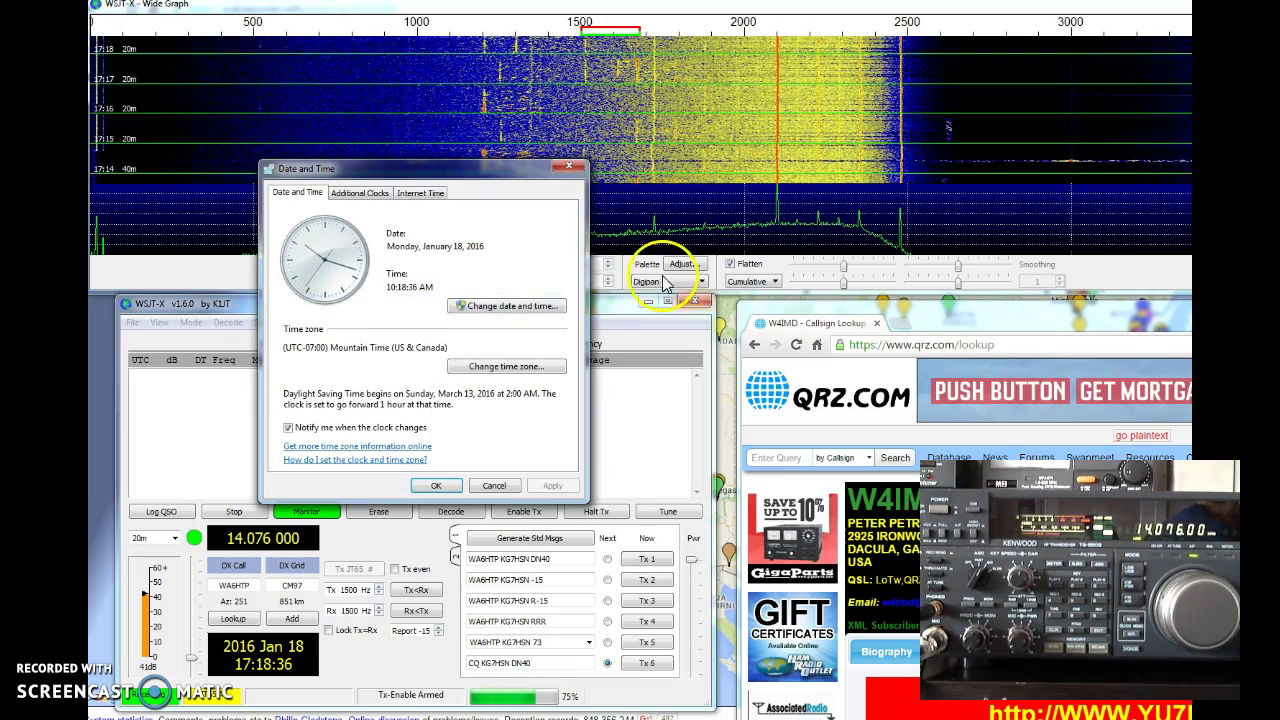
Synchronize the computer's clock with the Internet time server time.nist.gov and accept the date and time settings
left_click(426, 194)
left_click(508, 367)
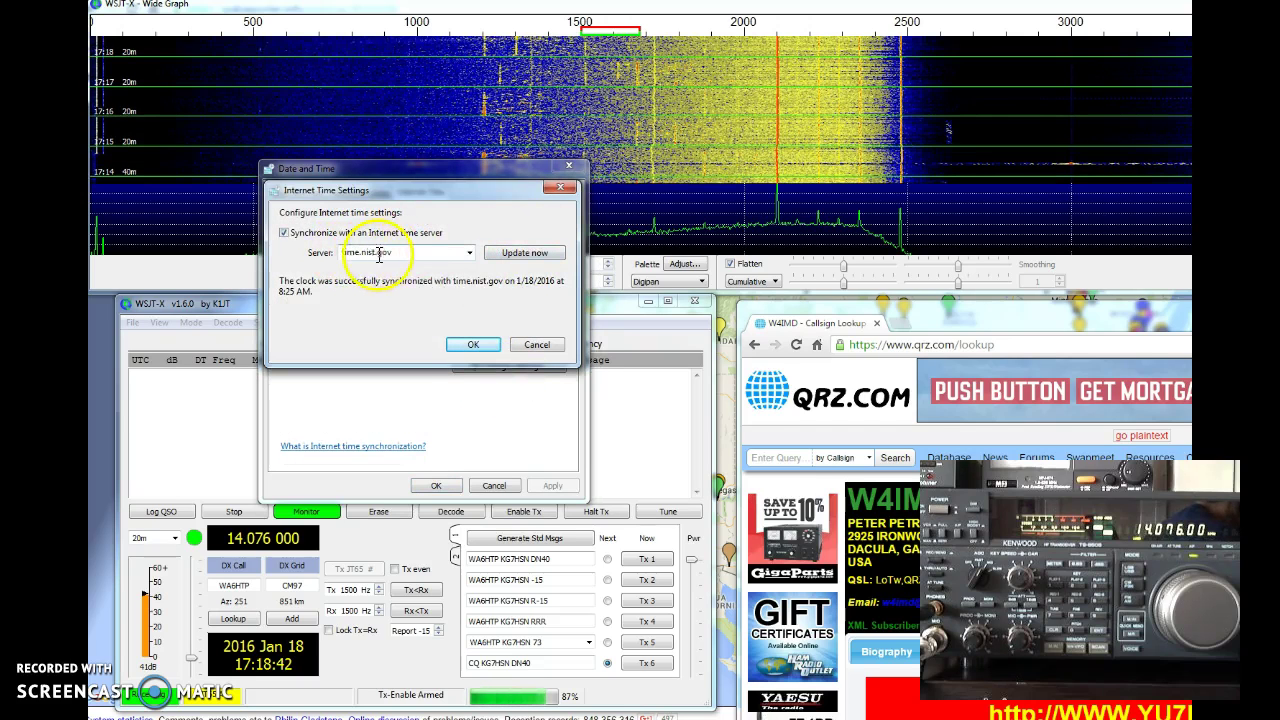
left_click(521, 258)
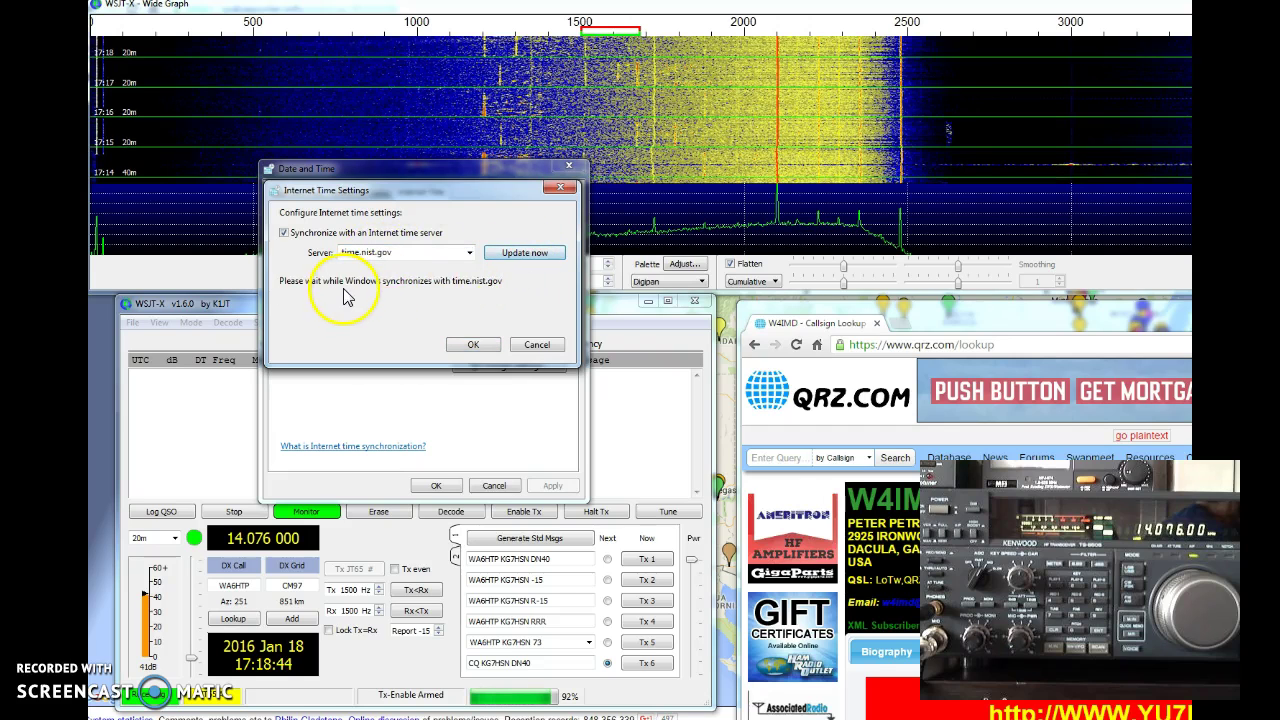
left_click(469, 345)
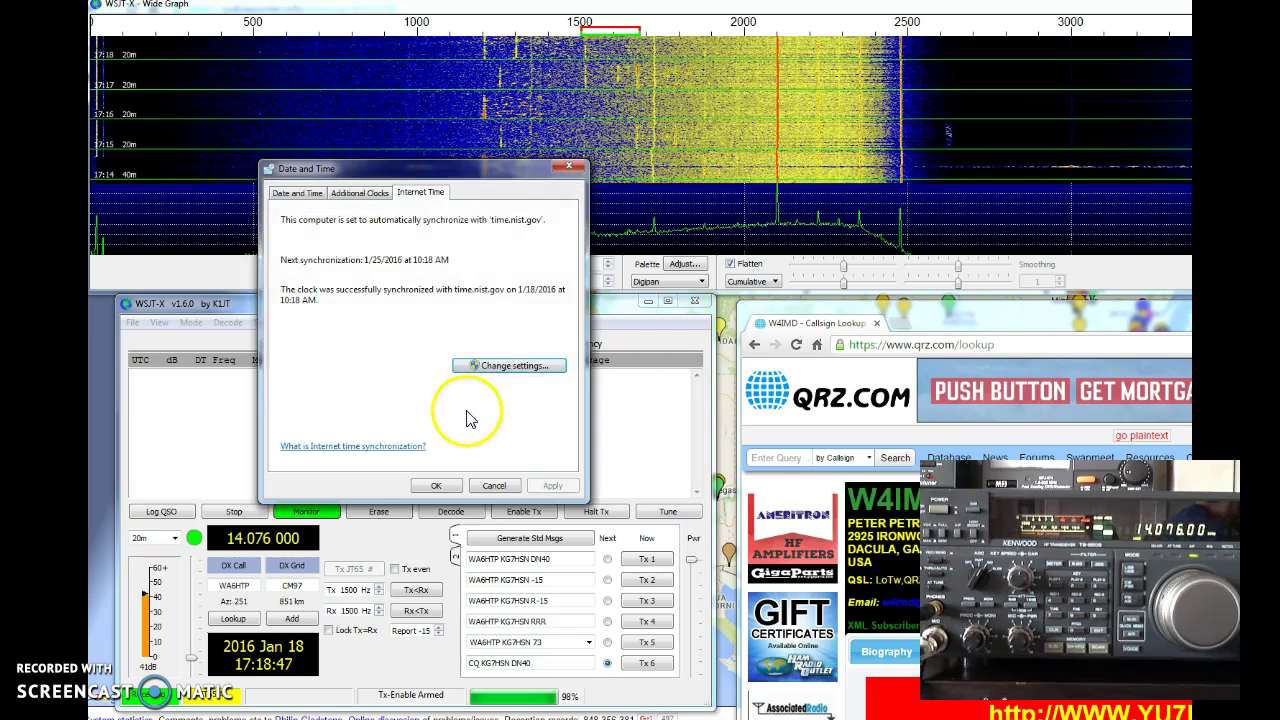
left_click(440, 487)
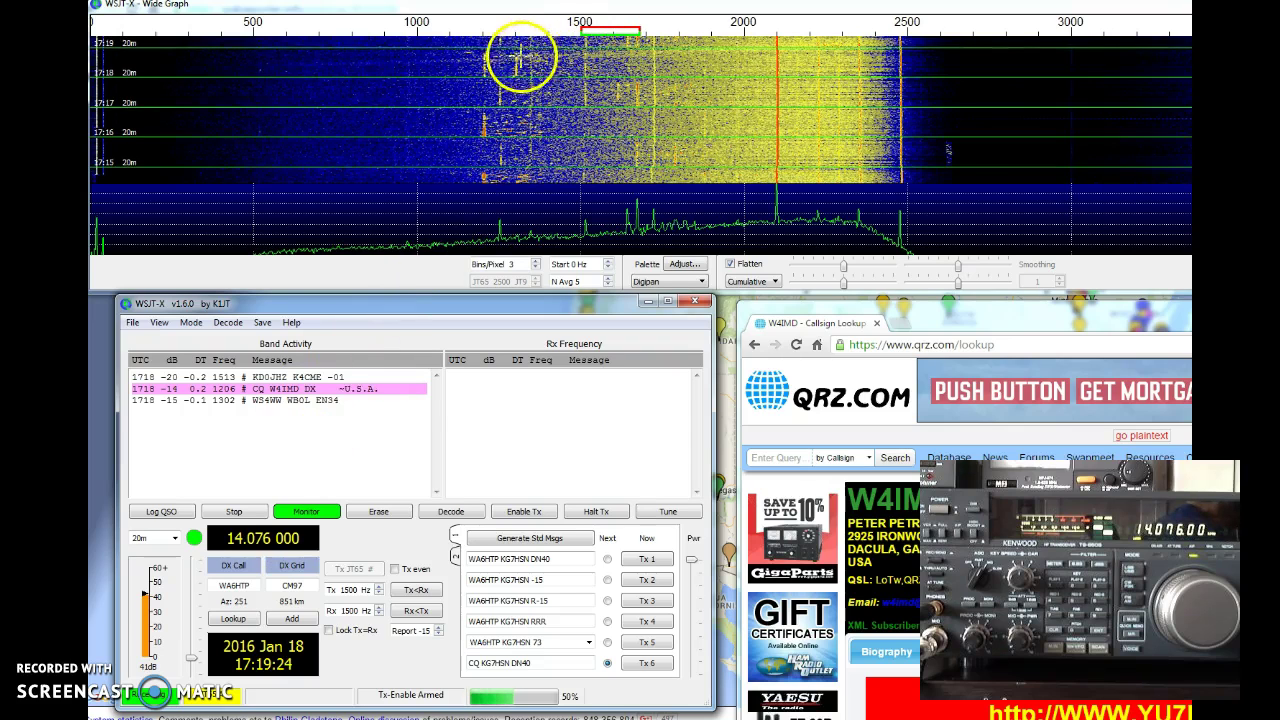
Move the receive marker to the signal near 1200 Hz on the waterfall and set the Rx frequency to 1206 Hz
left_click(485, 44)
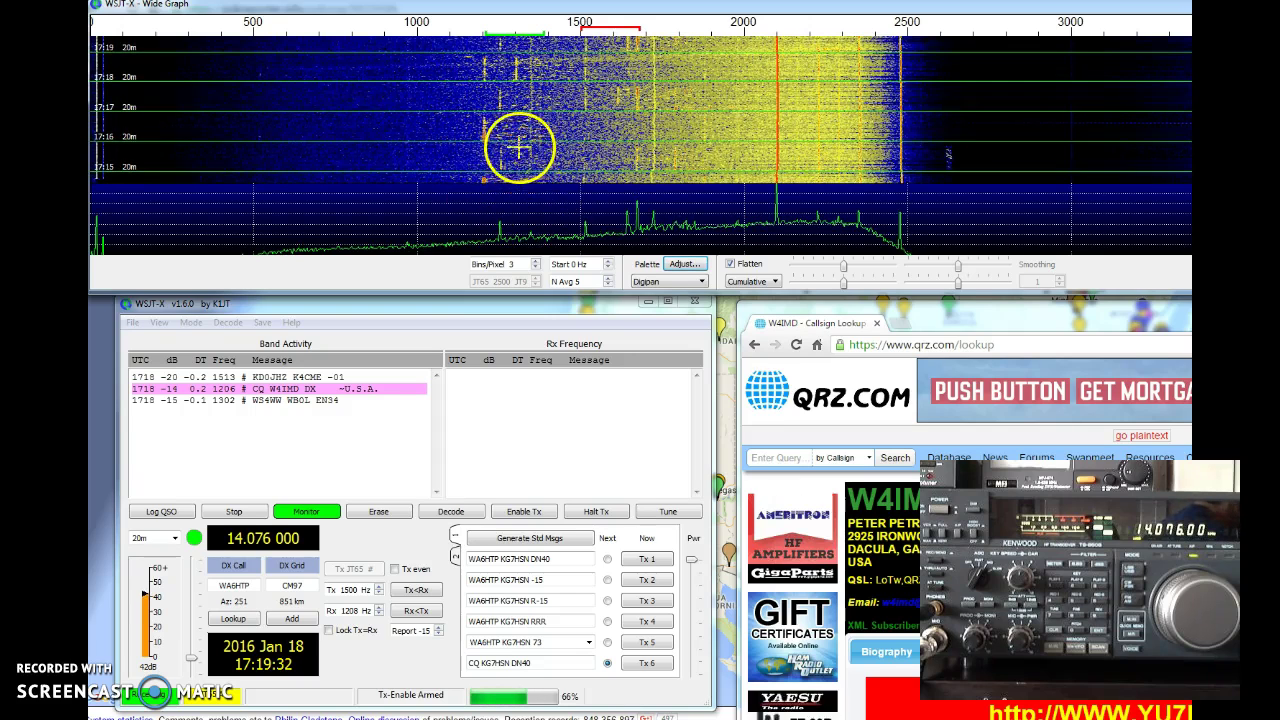
double_click(346, 610)
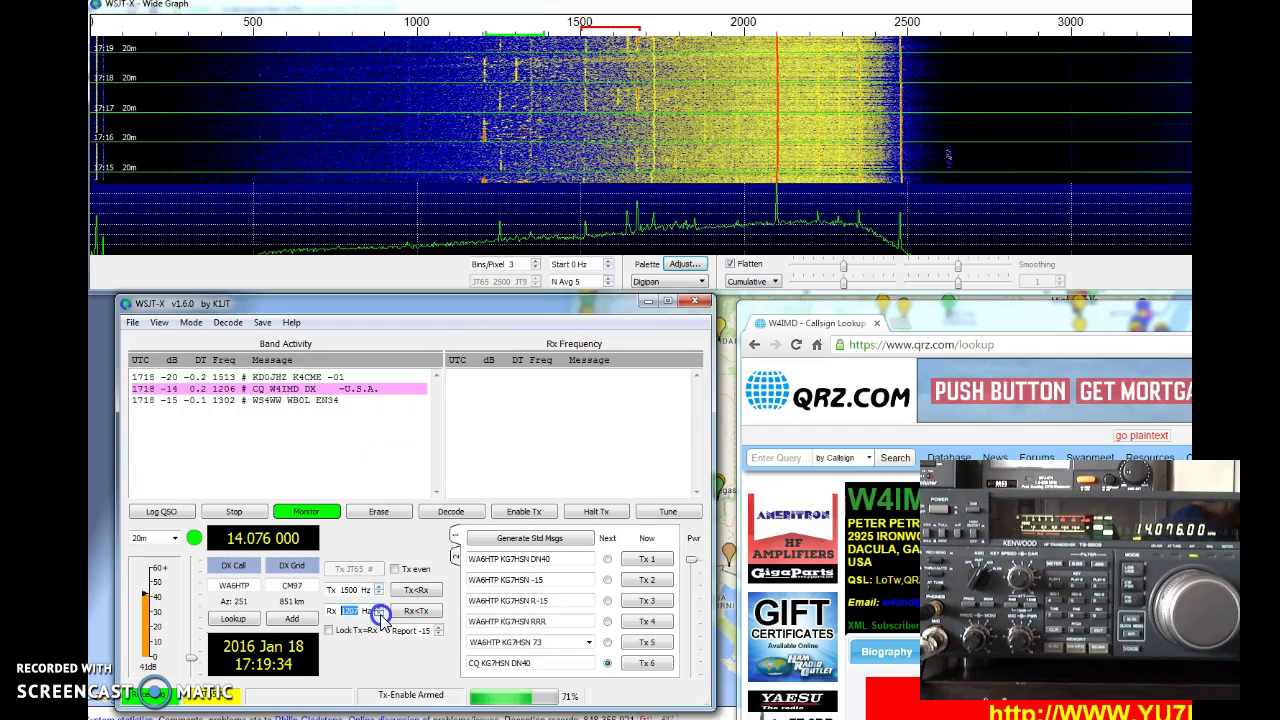
type("1206")
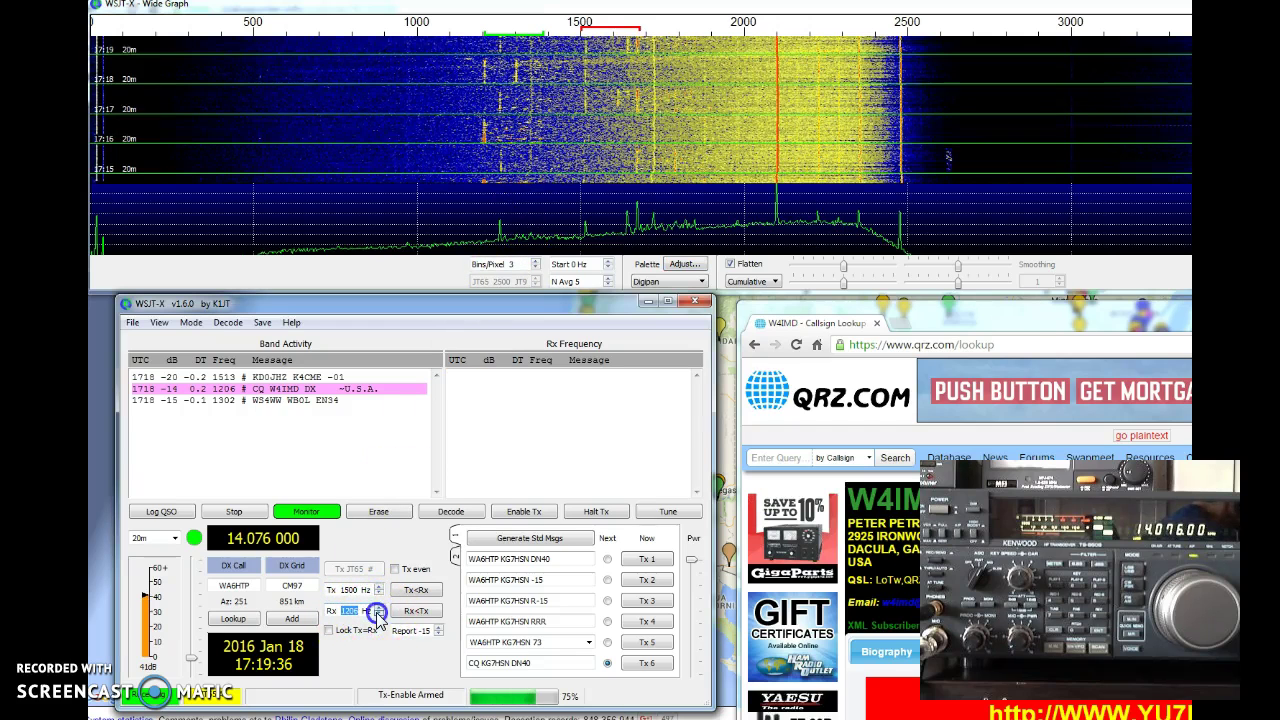
Set the transmit frequency equal to the receive frequency of 1206 Hz
left_click(372, 592)
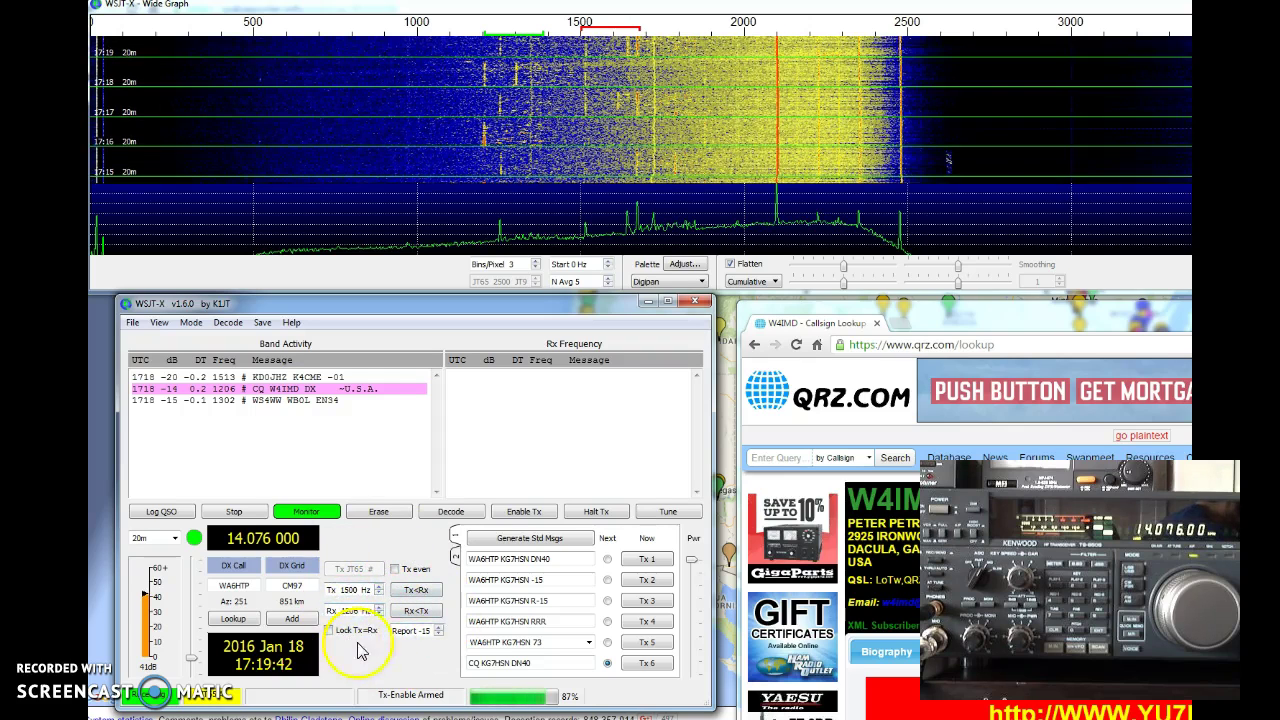
left_click_drag(330, 611, 362, 611)
left_click(329, 590)
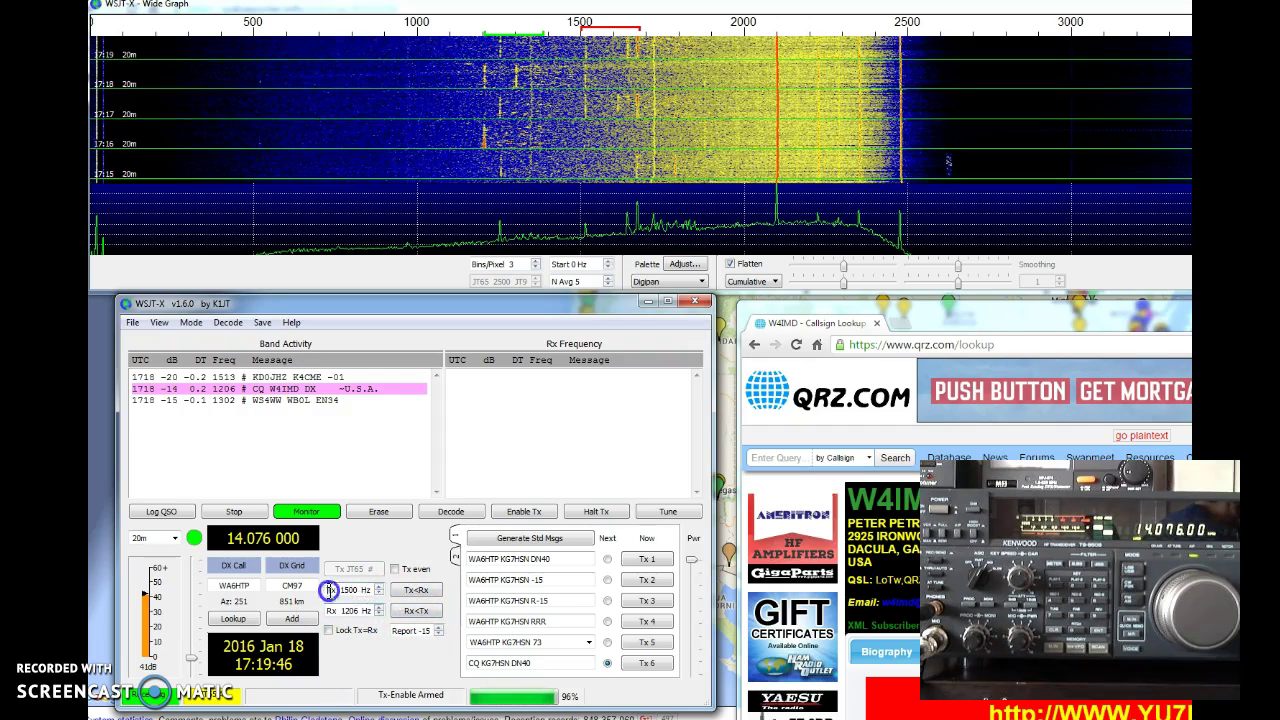
left_click(417, 591)
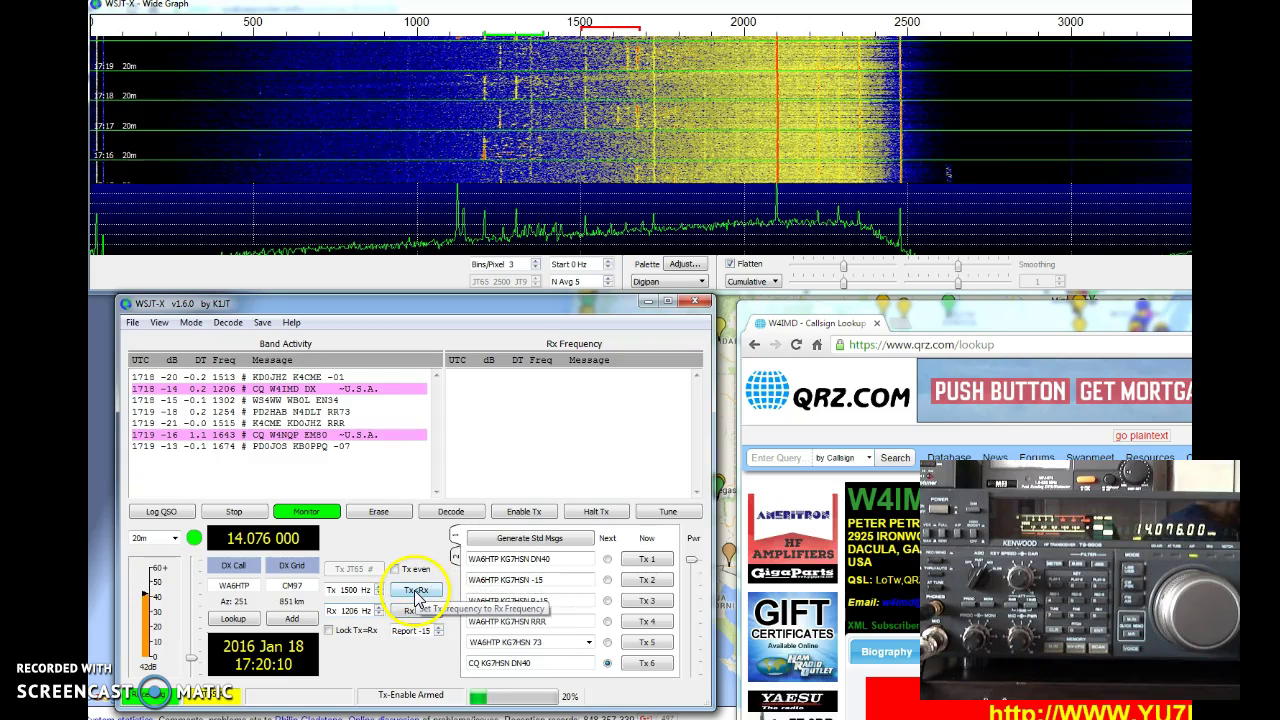
left_click(417, 591)
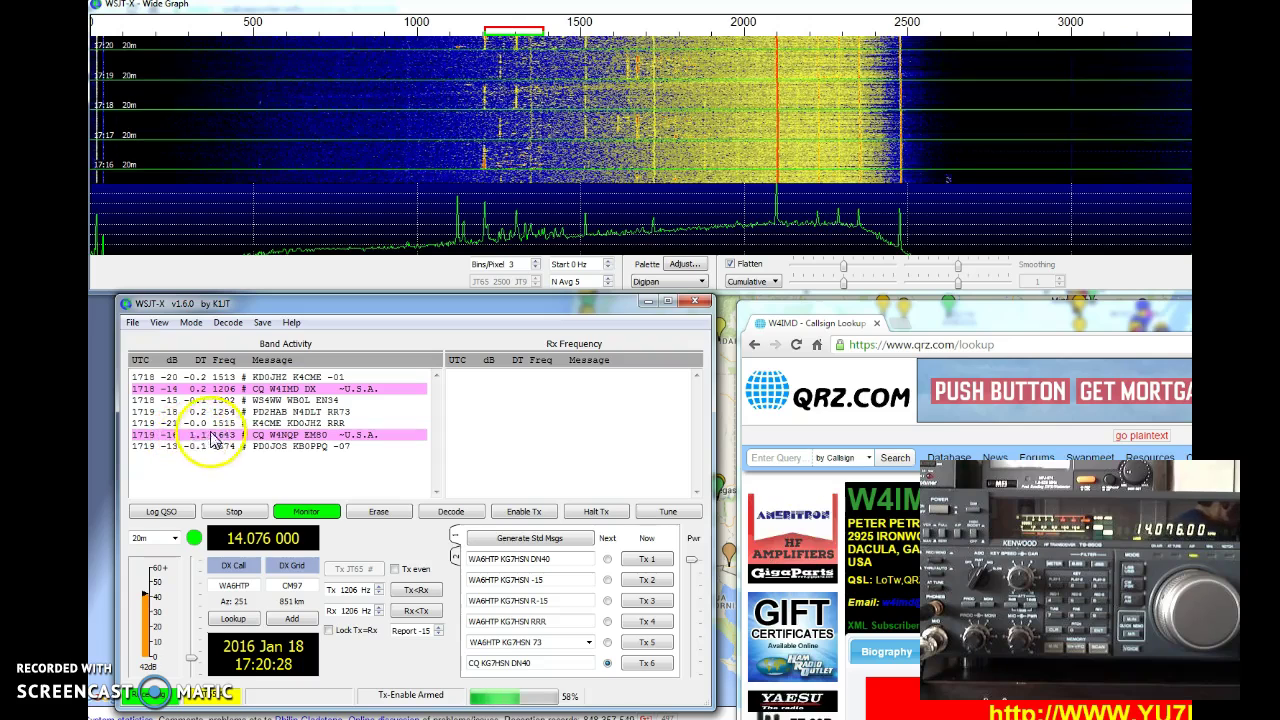
left_click(191, 660)
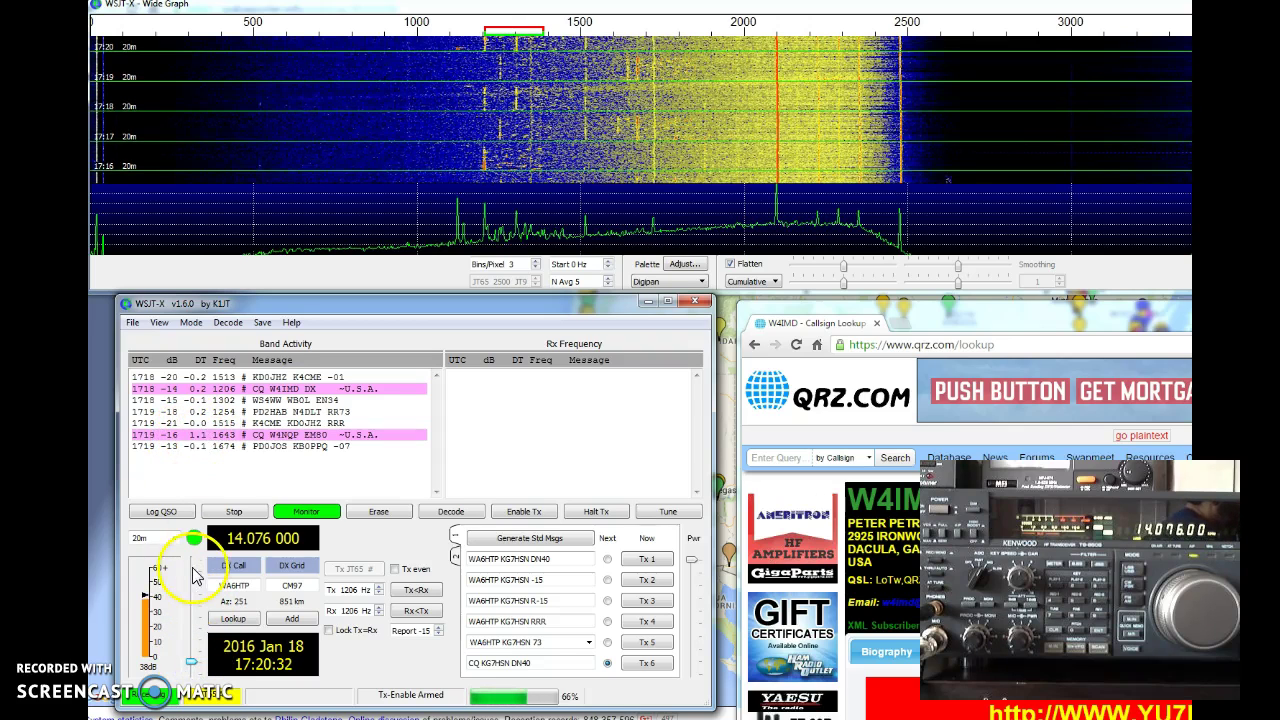
left_click(173, 422)
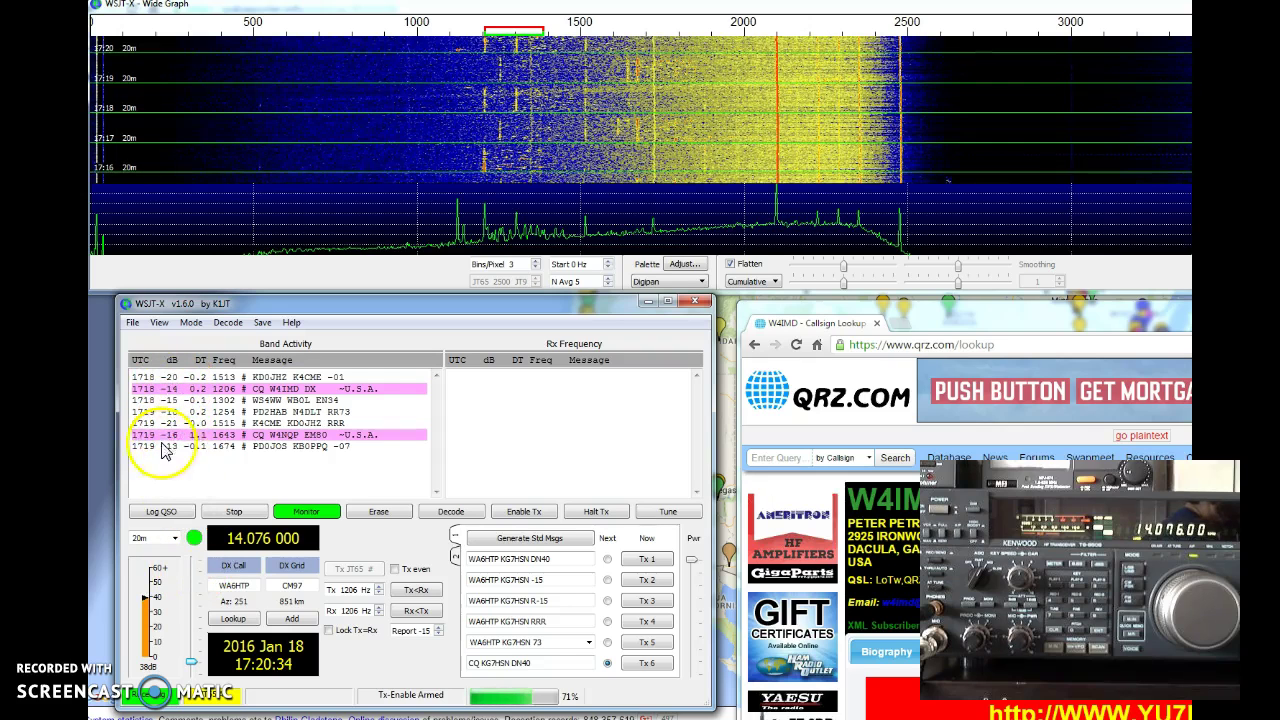
left_click(285, 520)
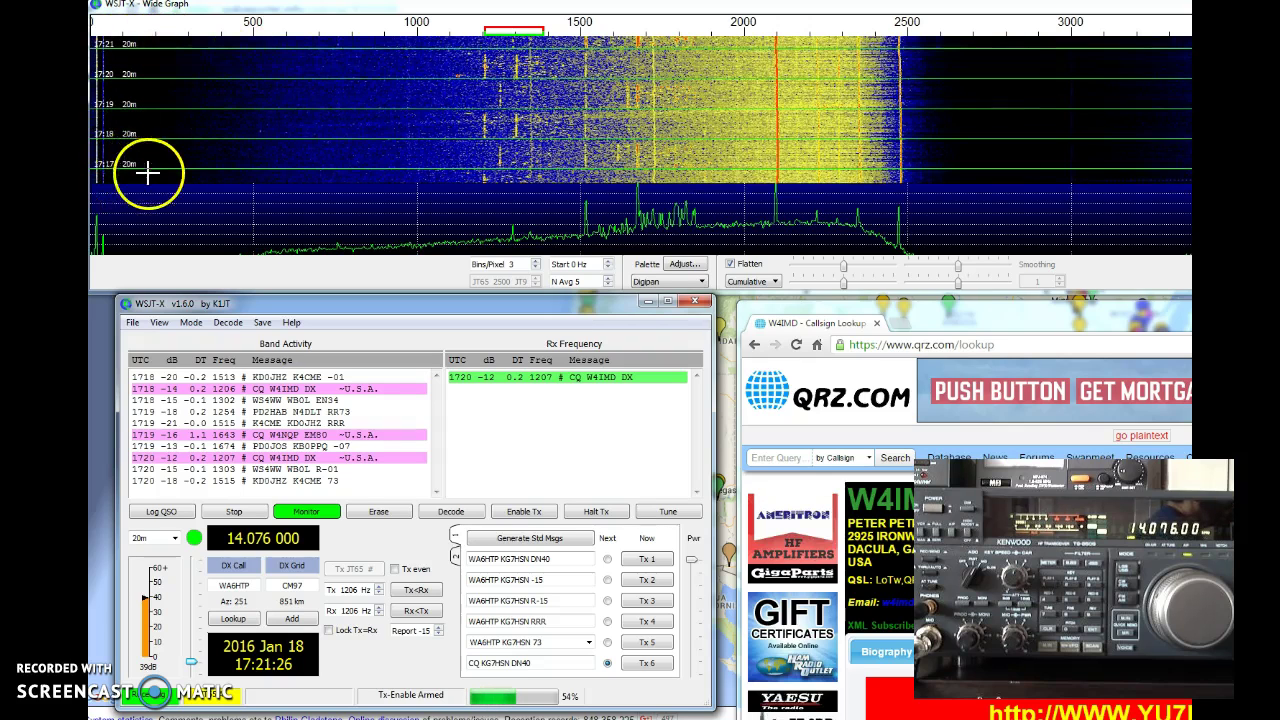
Try the option to transmit in even minutes and switch it back off
left_click(395, 570)
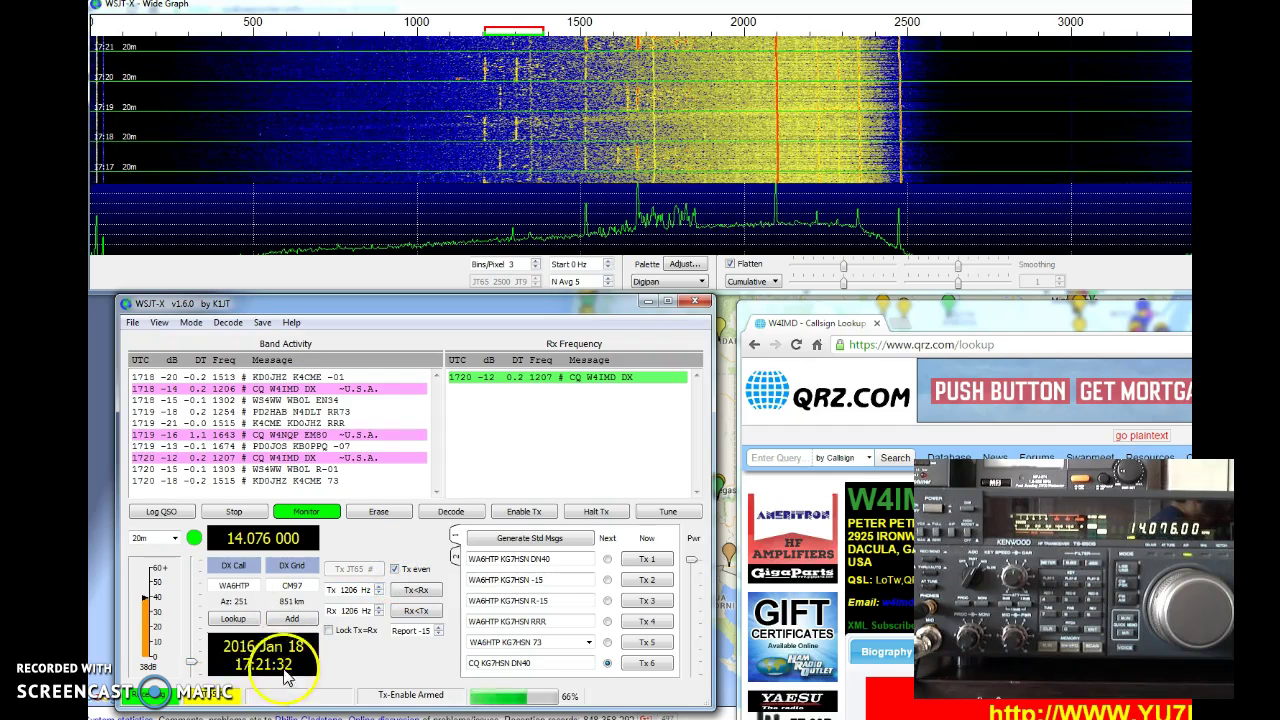
left_click(515, 597)
left_click(540, 513)
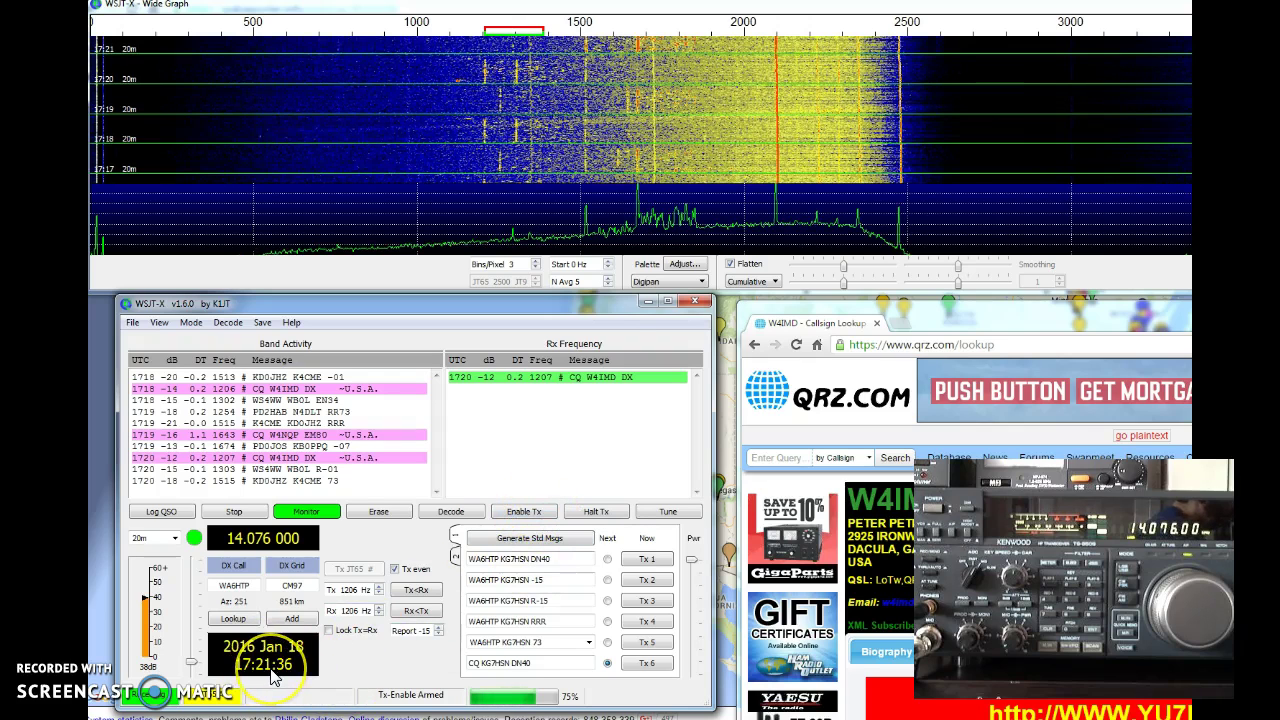
left_click(381, 688)
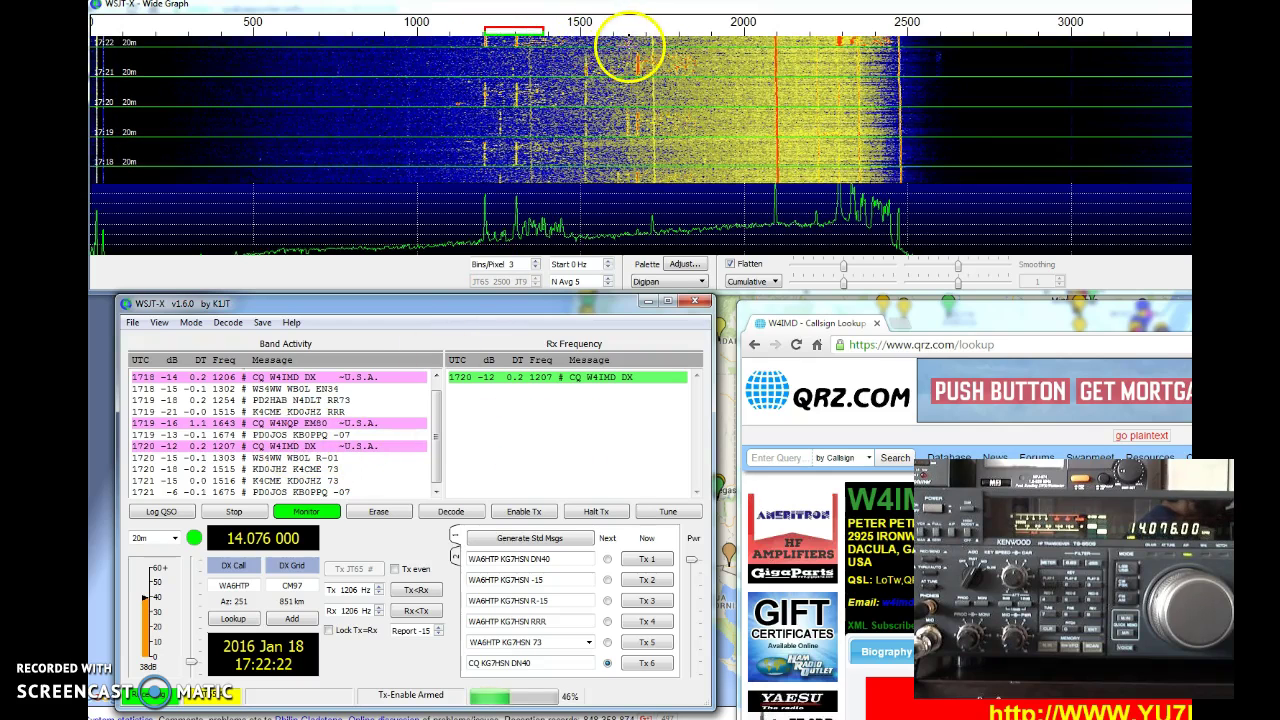
Examine the standard messages Tx 1 to Tx 5, highlighting the callsigns and grid, the signal report, RRR and 73
left_click(642, 580)
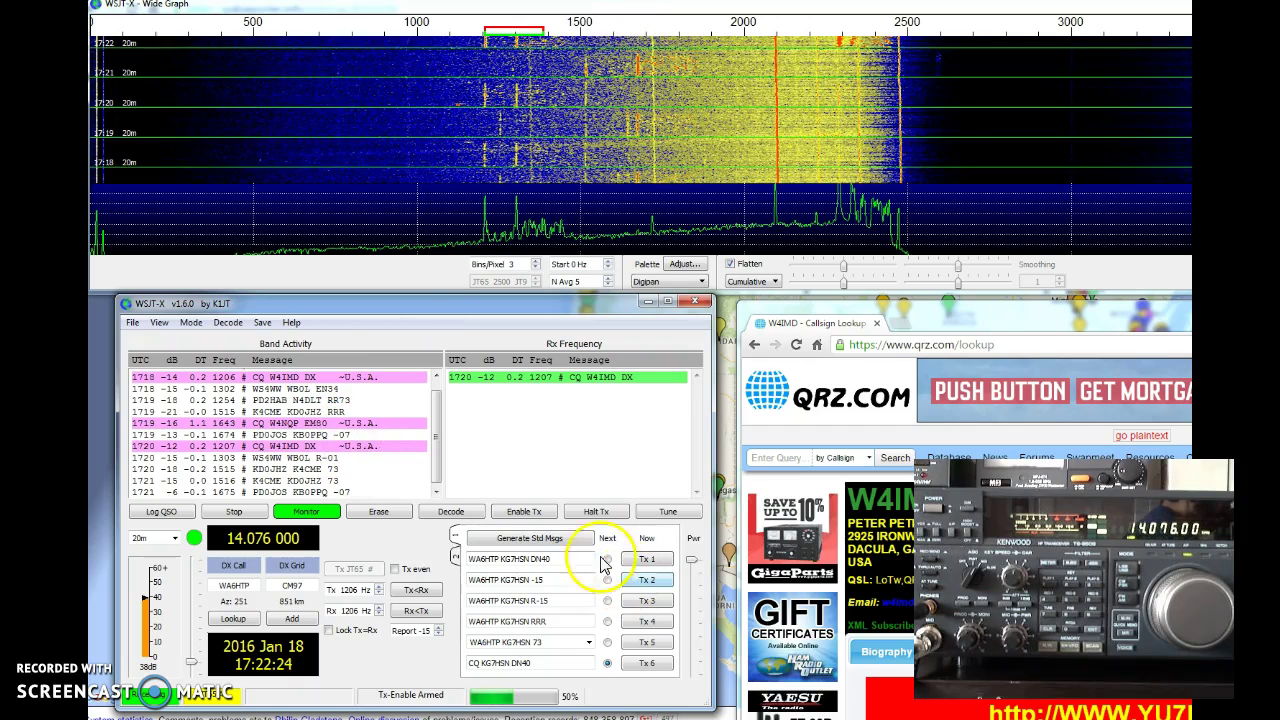
left_click(474, 559)
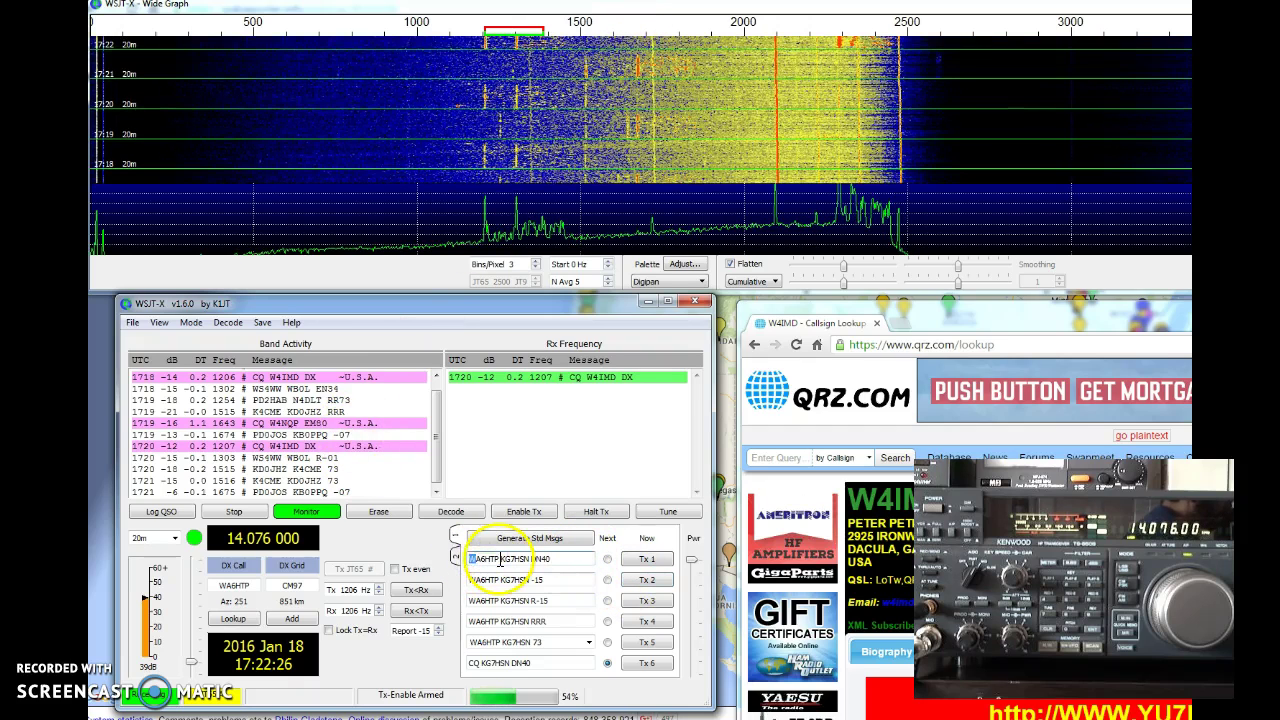
left_click_drag(470, 559, 498, 560)
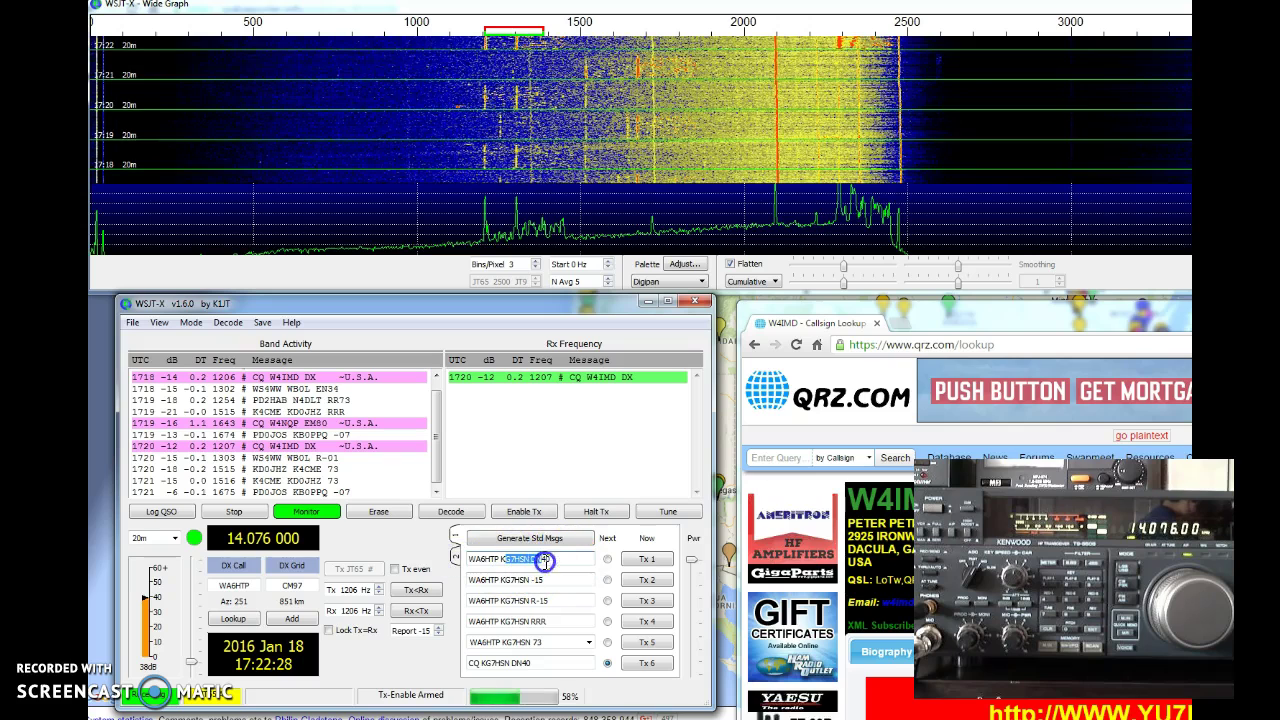
left_click(568, 561)
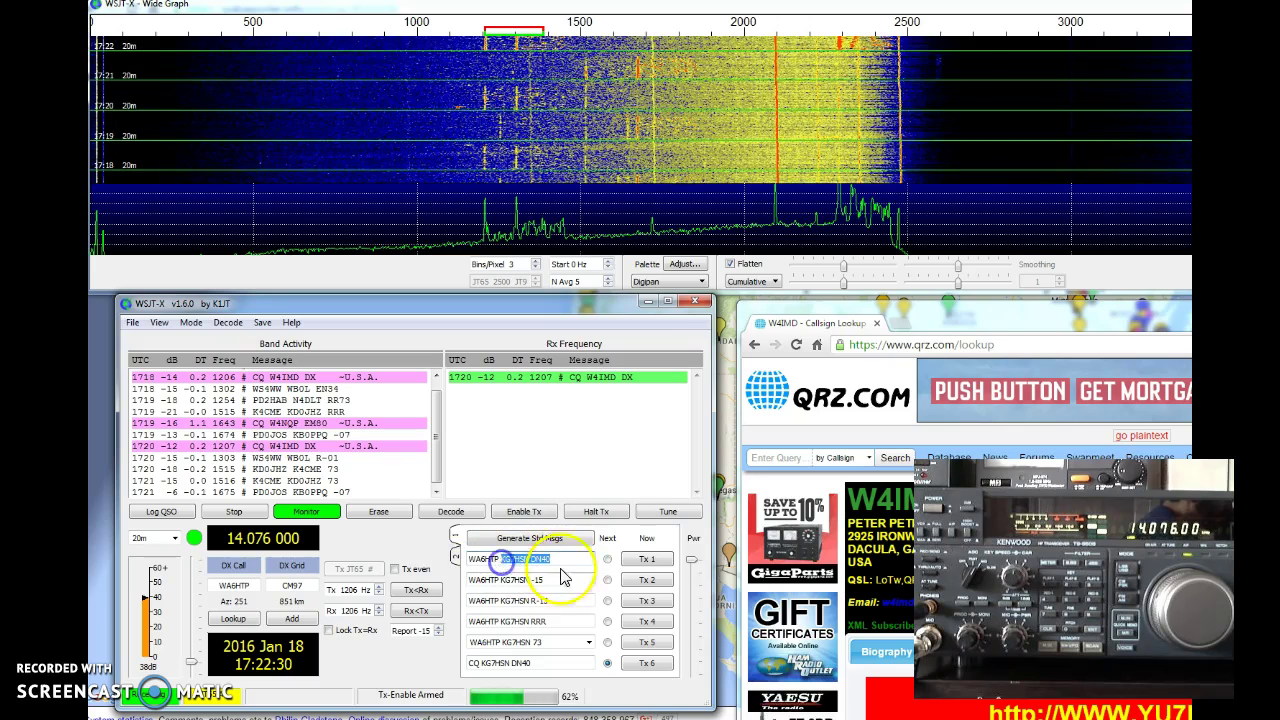
left_click(521, 514)
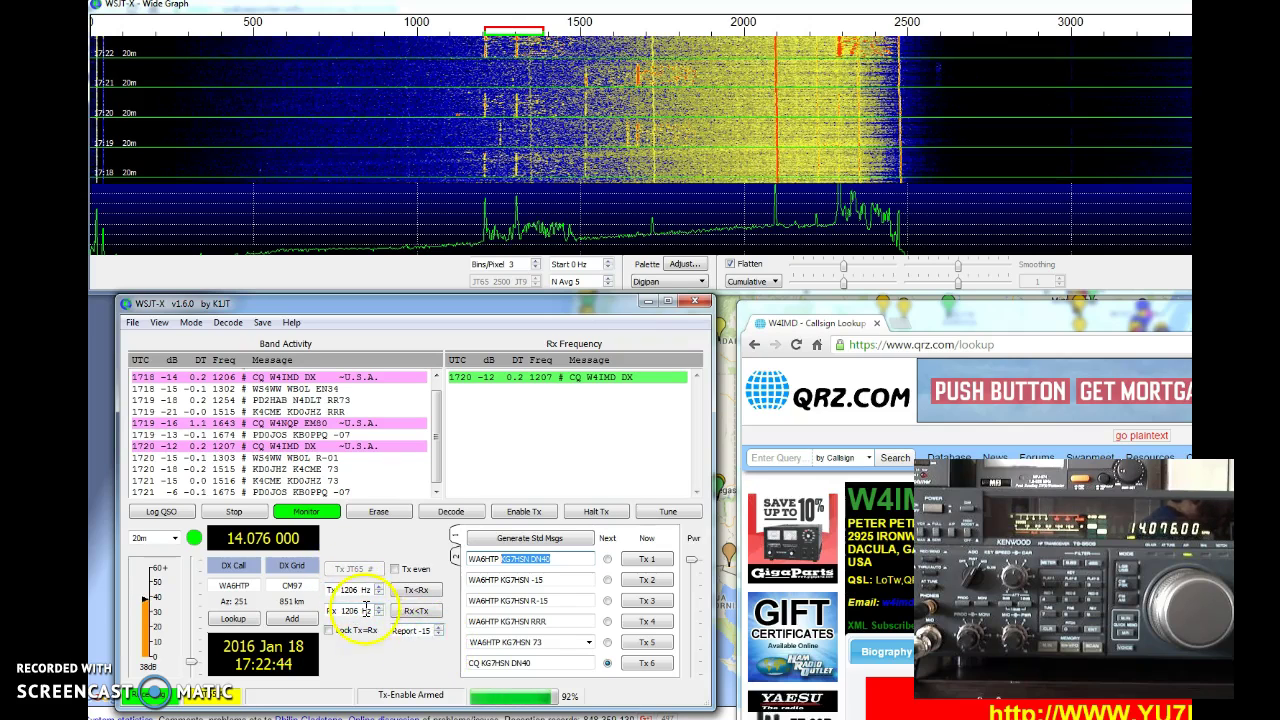
left_click_drag(552, 600, 537, 598)
double_click(565, 585)
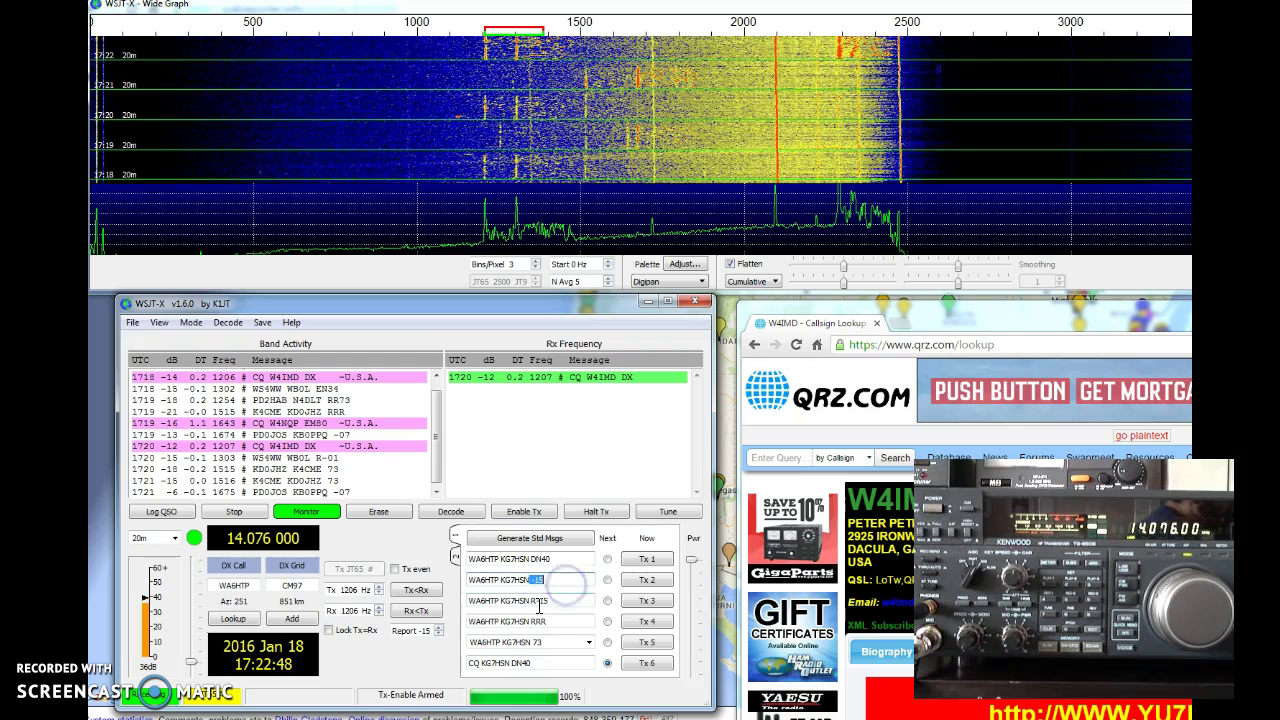
double_click(557, 622)
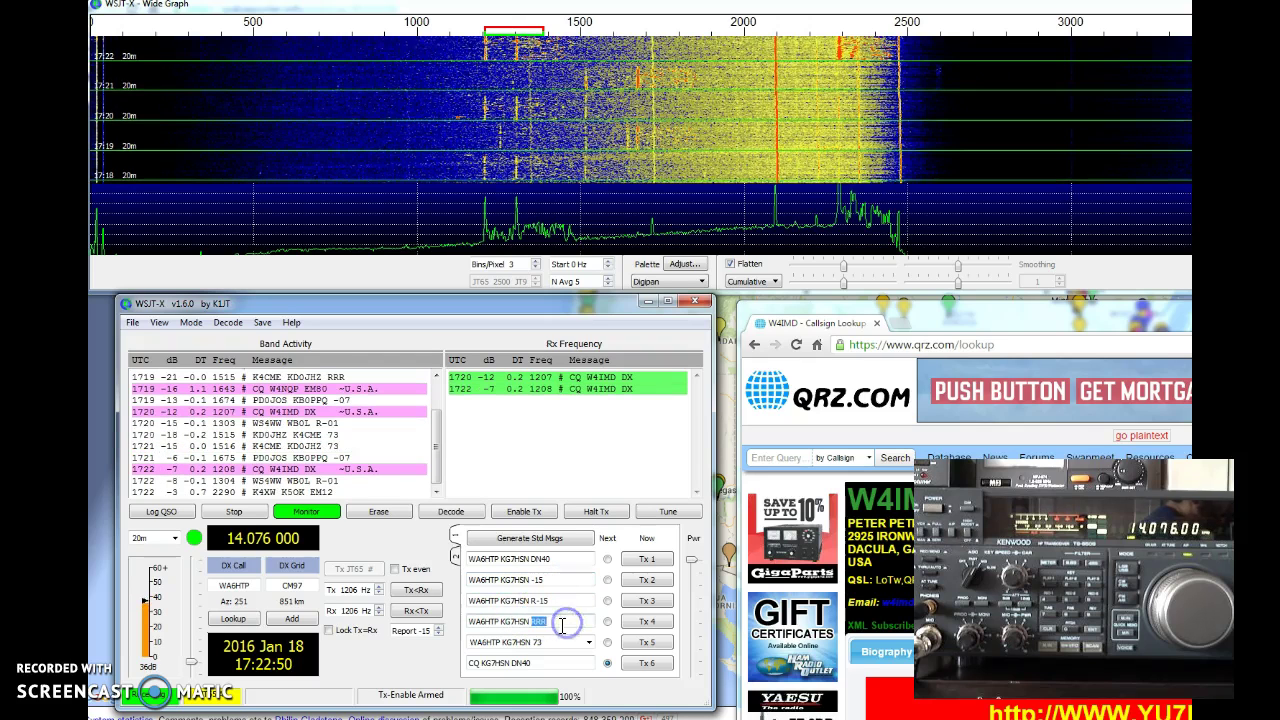
key("BackSpace")
double_click(537, 642)
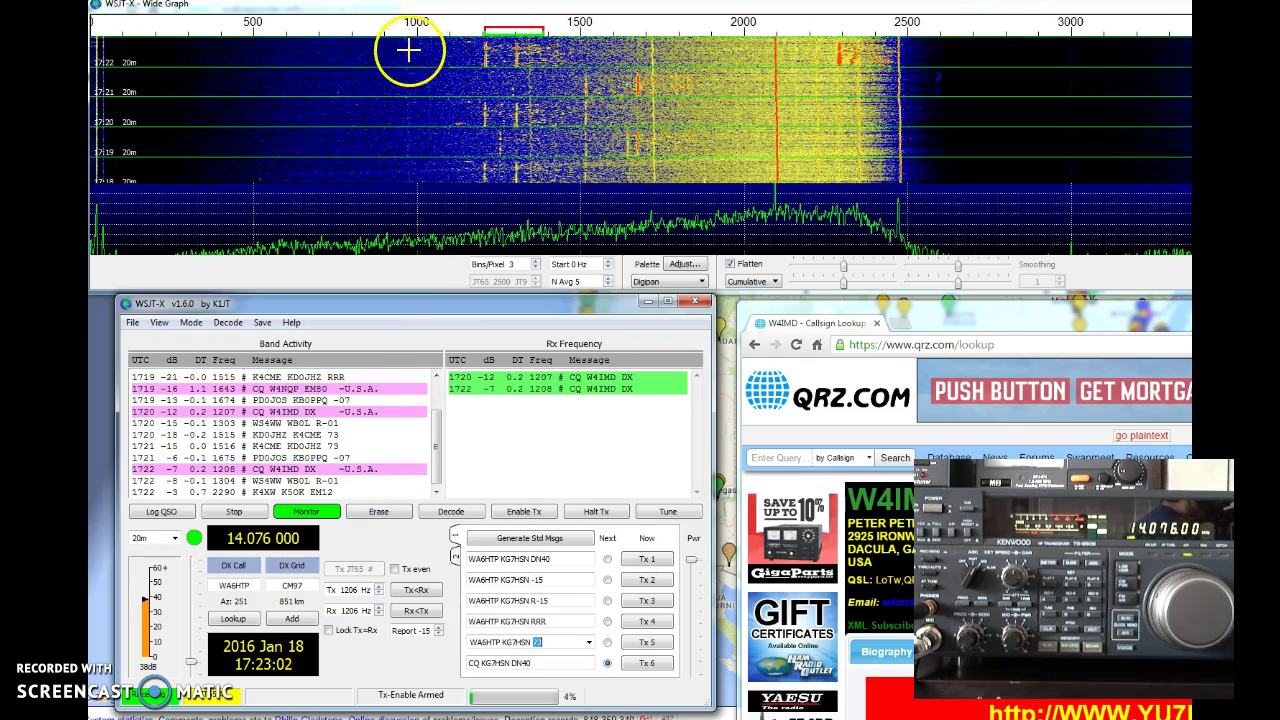
Move the receive marker to the clear spot near 800 Hz on the waterfall, setting both Rx and Tx frequencies to 800 Hz
left_click(353, 42)
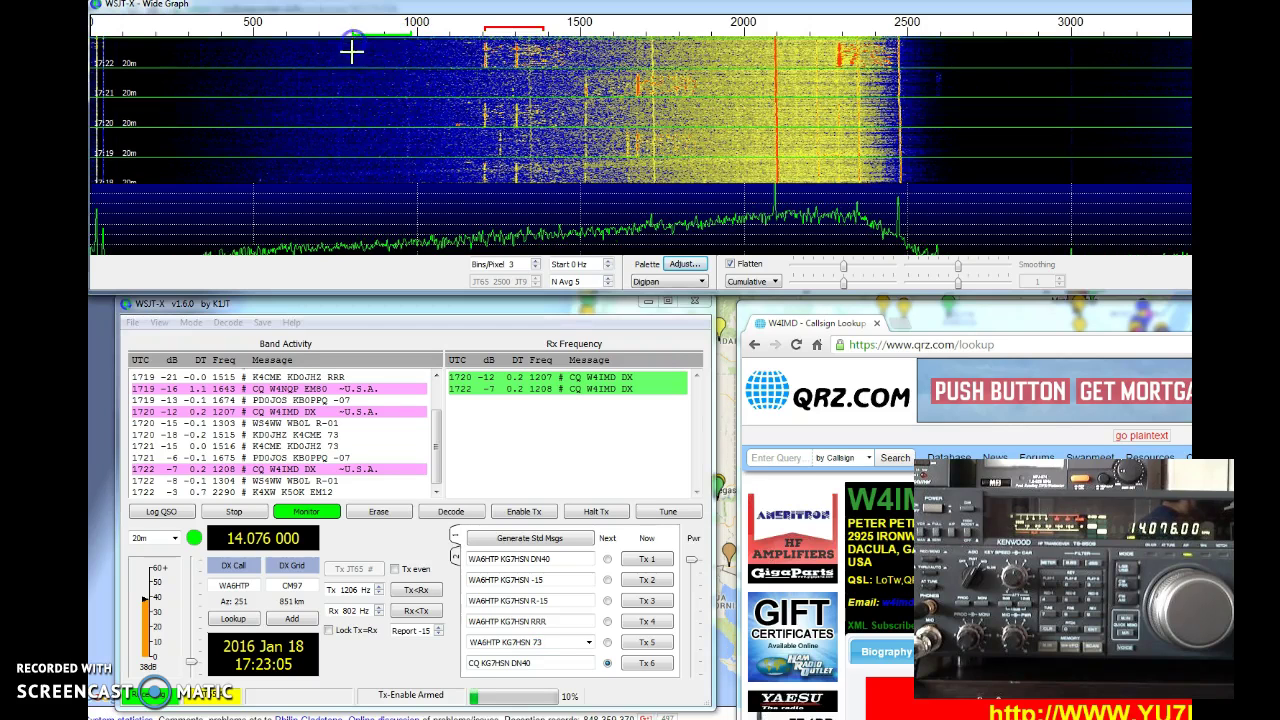
left_click(357, 608)
scroll(357, 608, "down", 2)
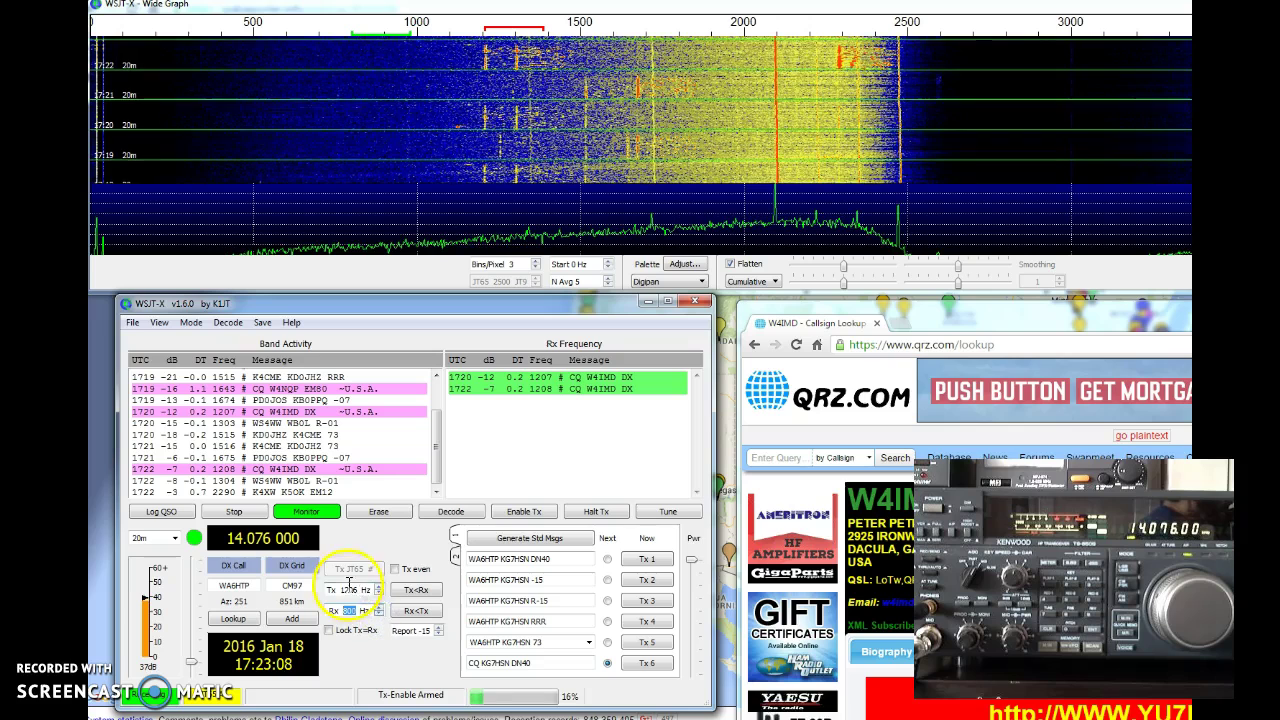
left_click(415, 591)
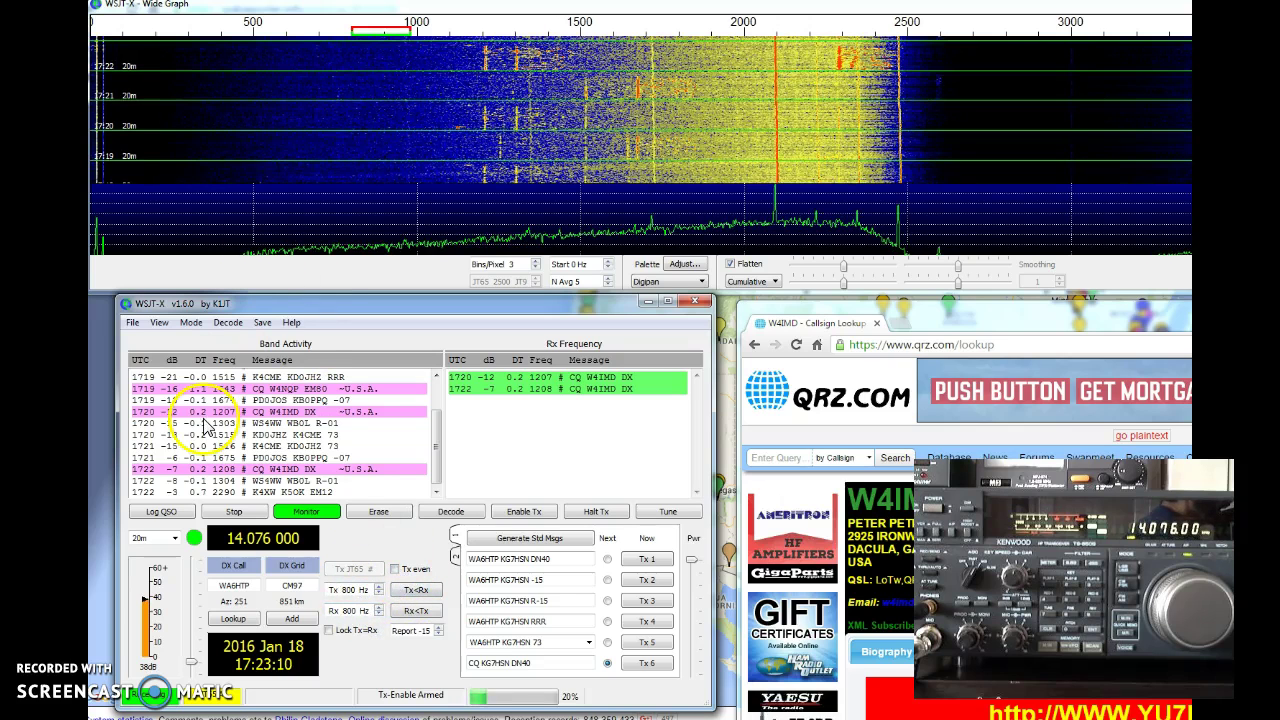
Choose transmission in even minutes and enable transmitting the CQ message
left_click(395, 569)
left_click(270, 662)
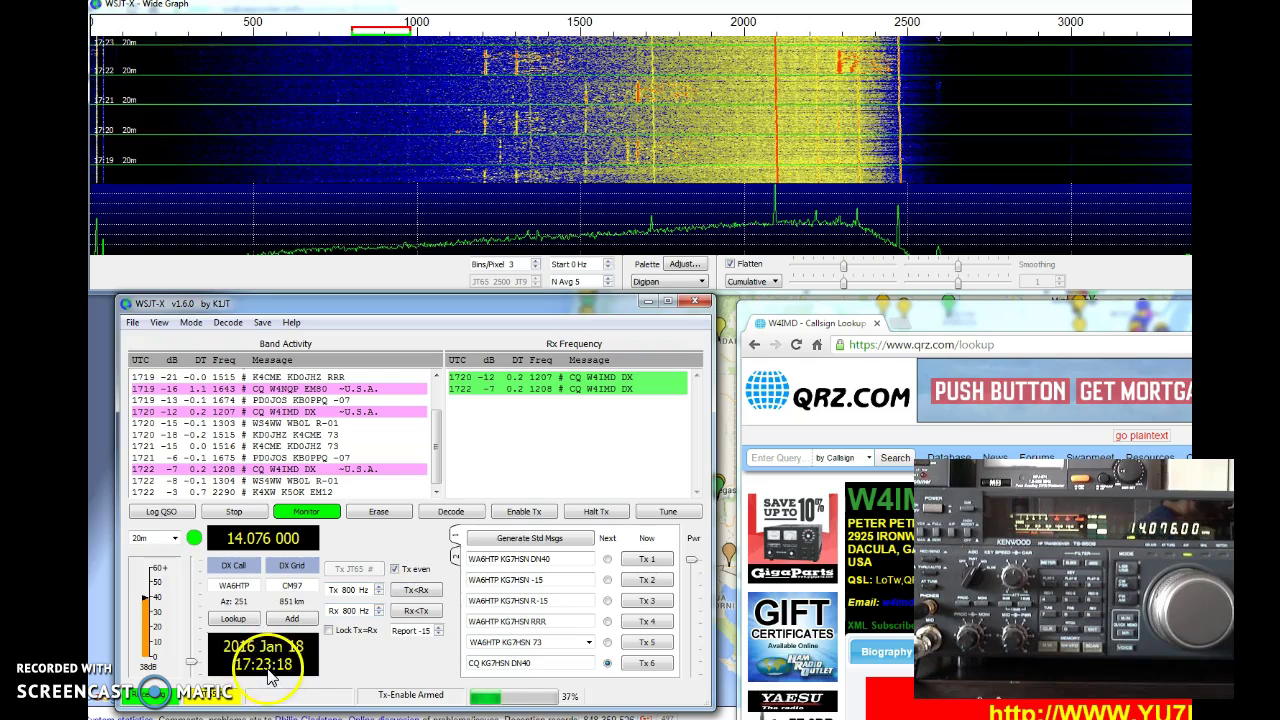
left_click(541, 517)
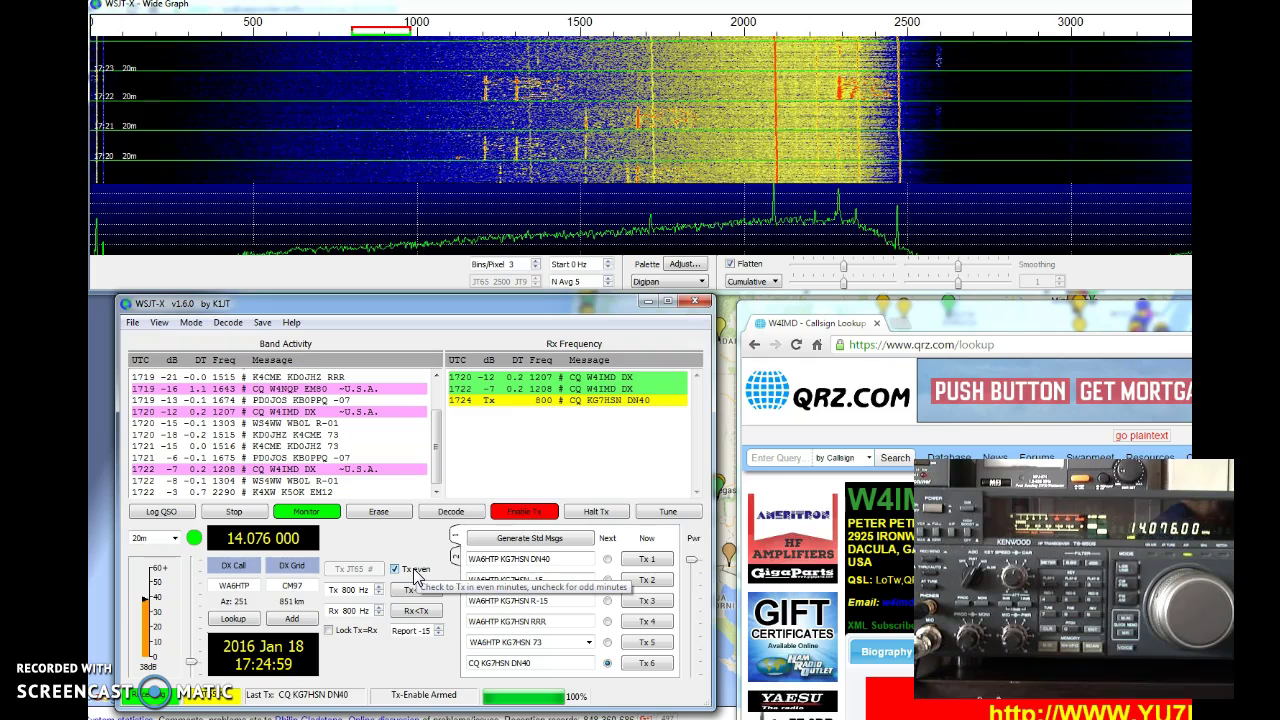
left_click(412, 578)
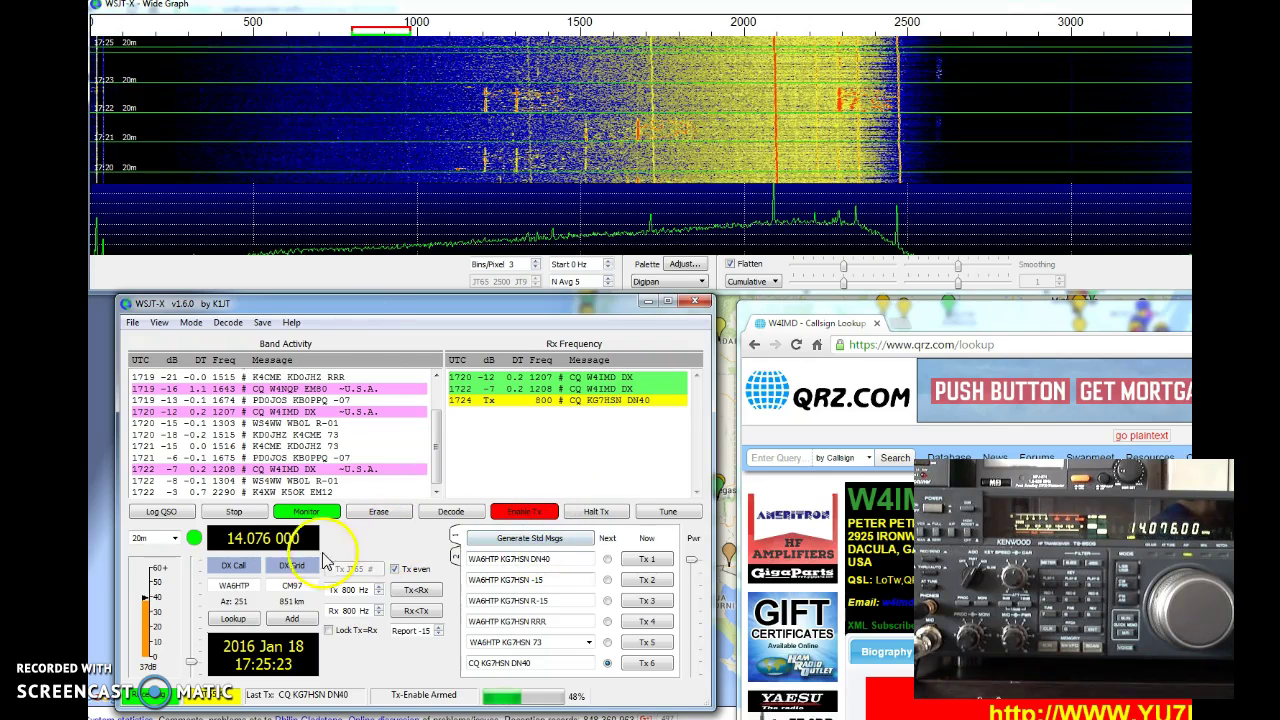
Enter KB7KP as the DX call with grid DN40 and generate the standard messages for that station
left_click_drag(252, 585, 204, 582)
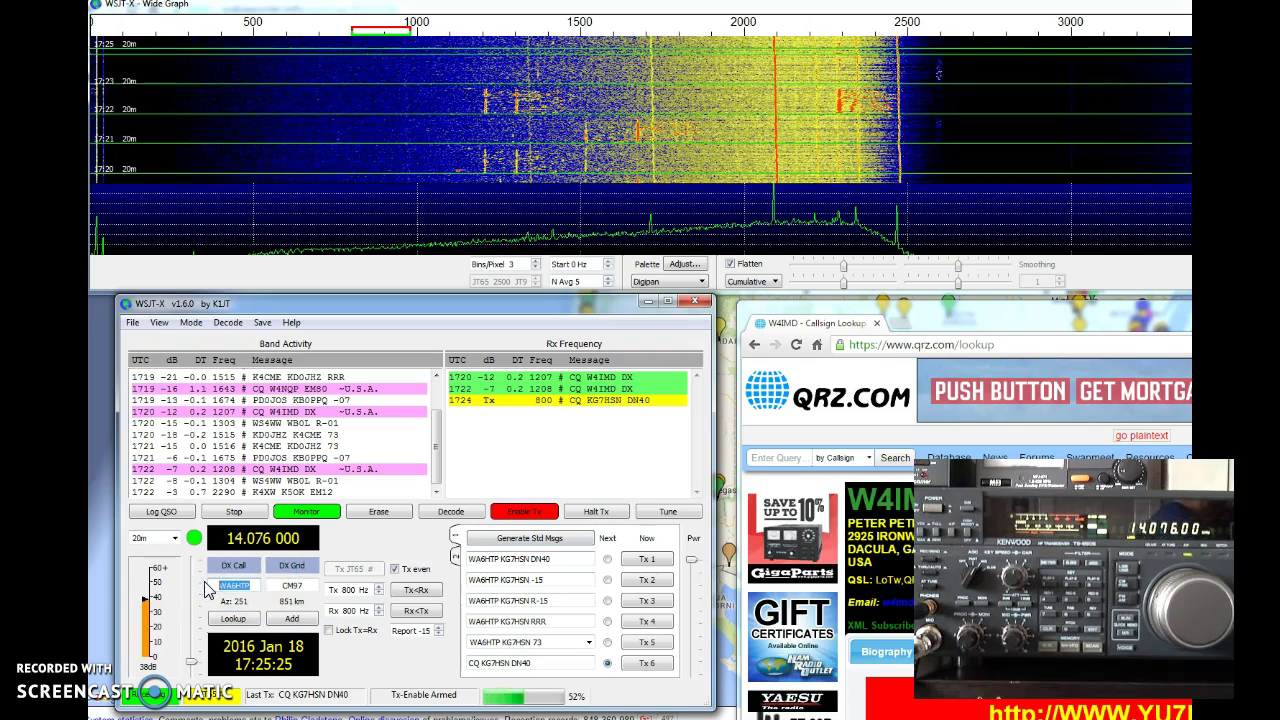
type("KB7KP")
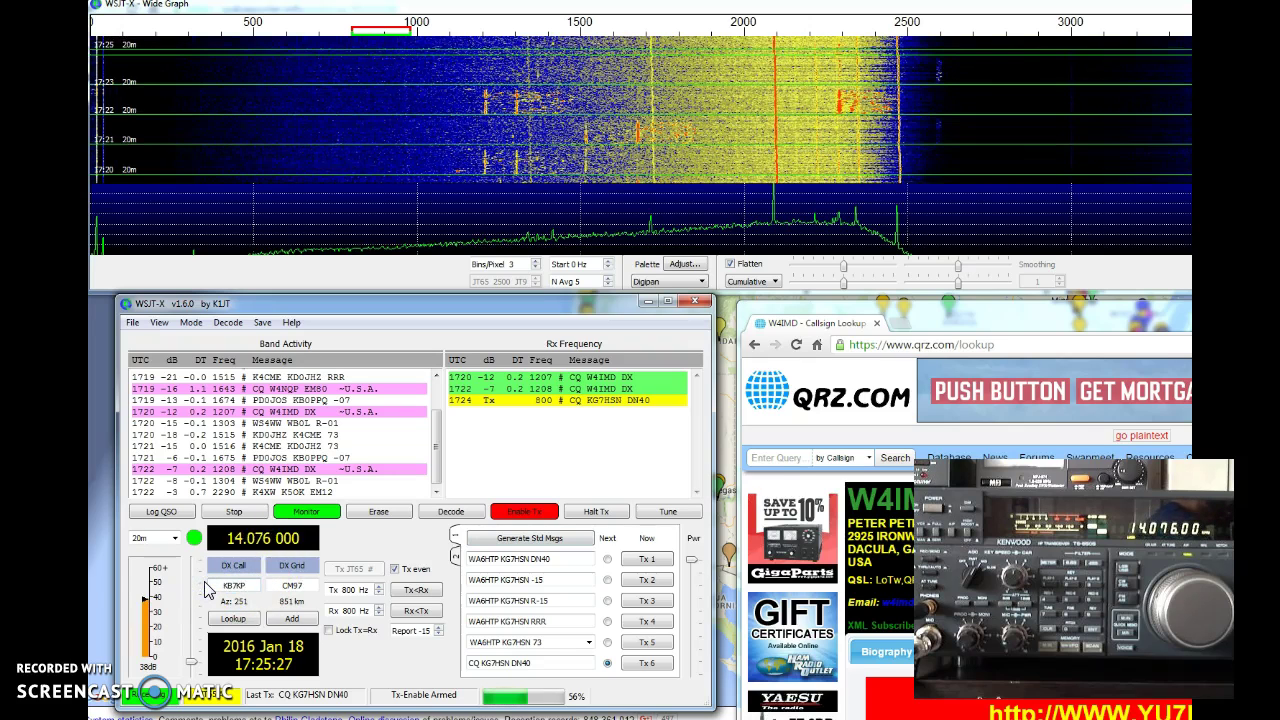
left_click_drag(306, 586, 271, 586)
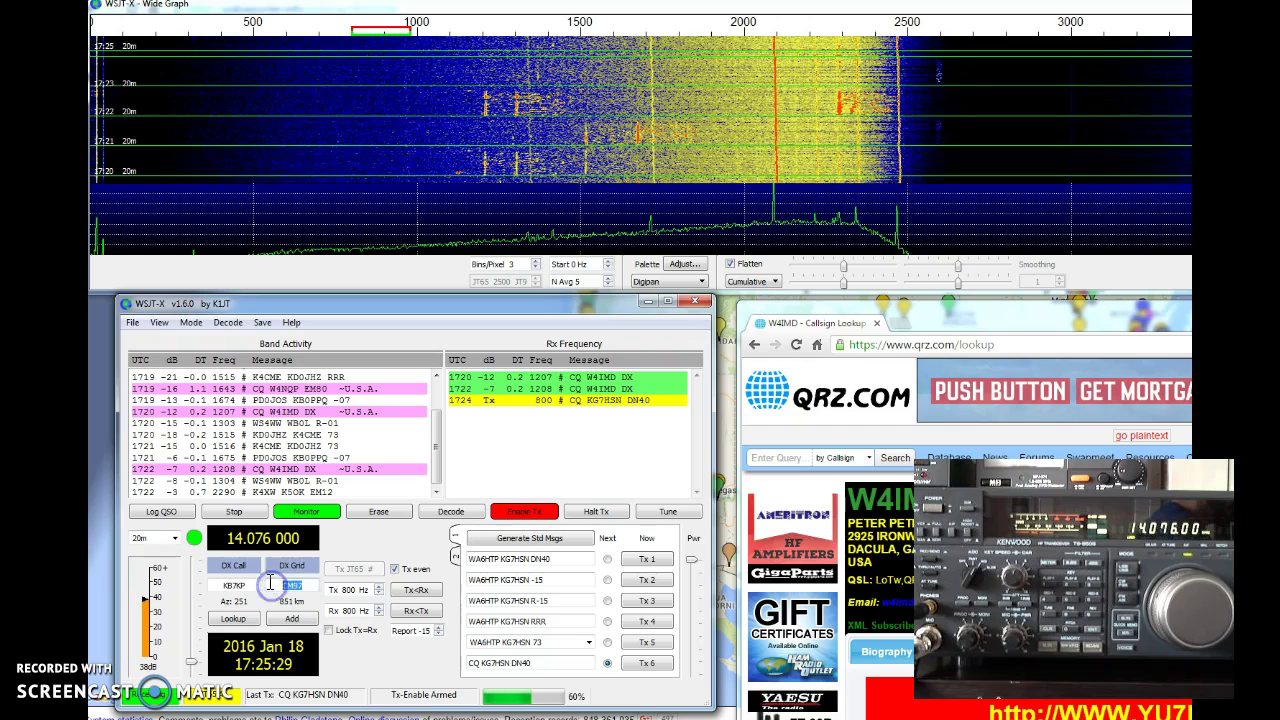
type("DN")
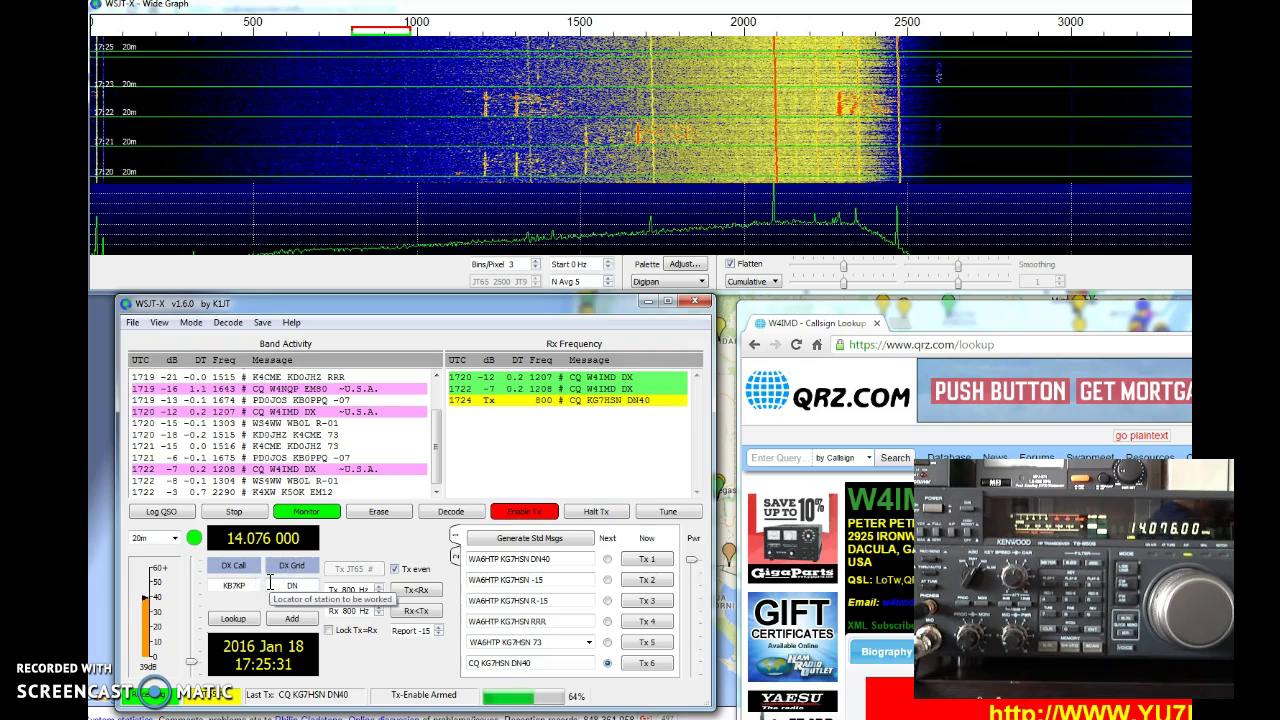
type("40")
left_click(291, 560)
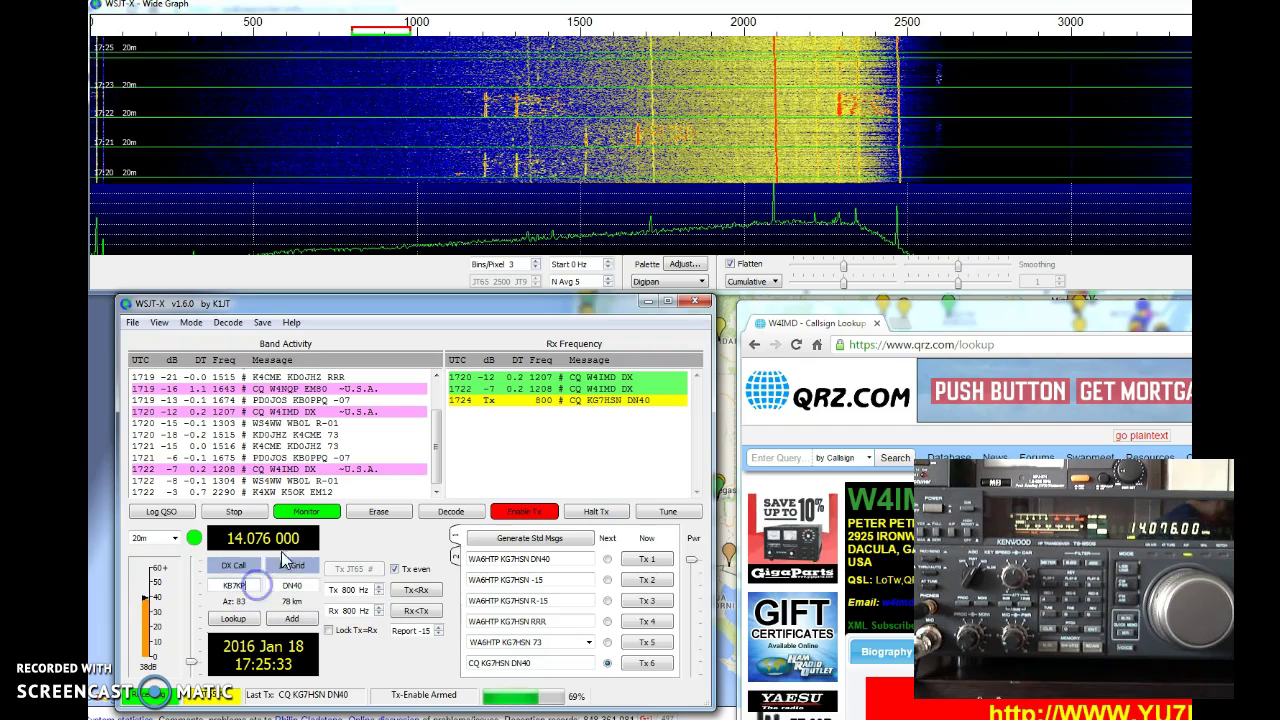
left_click(545, 538)
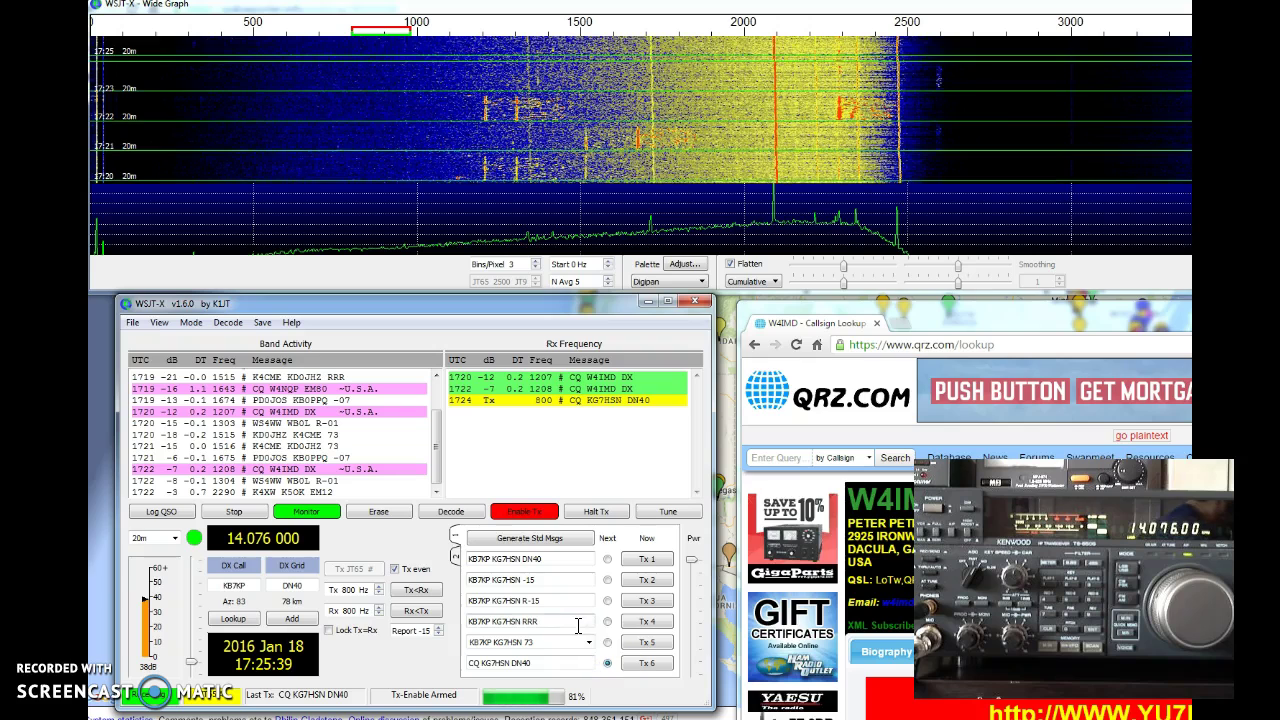
Try queuing the signal report message Tx 2 with transmission disabled, and return to the CQ message Tx 6 with transmission enabled
left_click(607, 581)
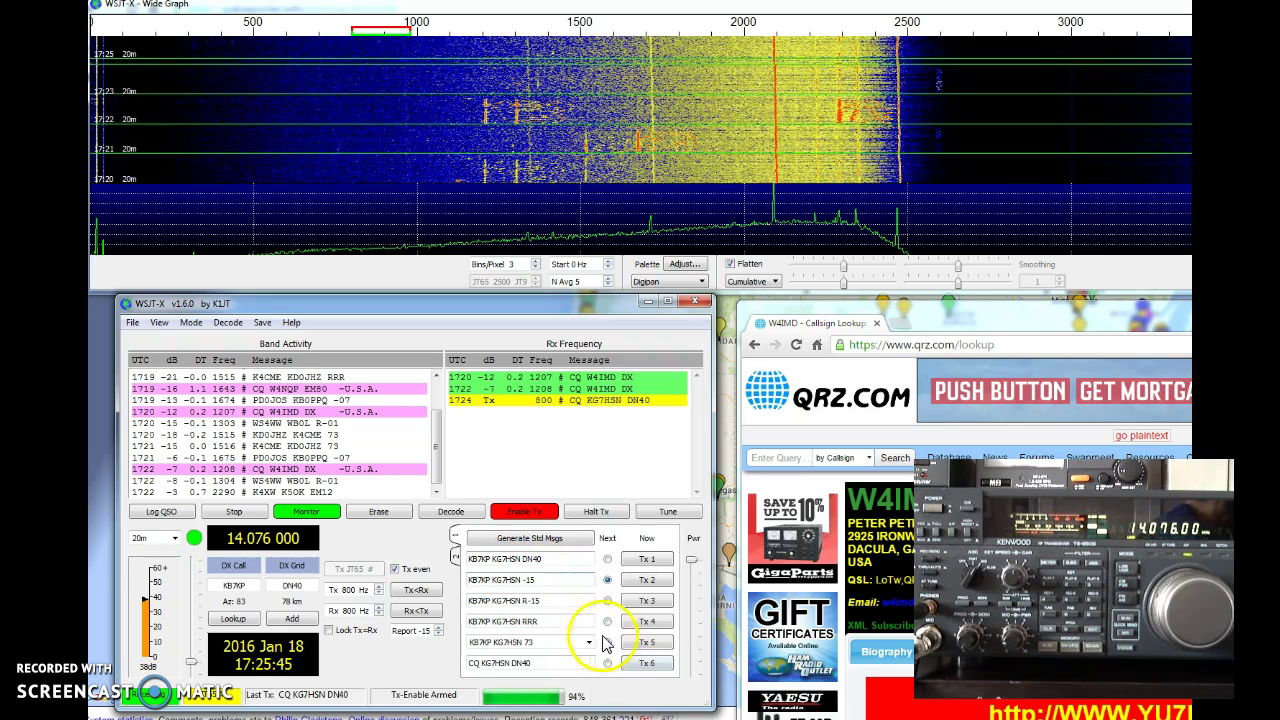
left_click(524, 512)
left_click(607, 662)
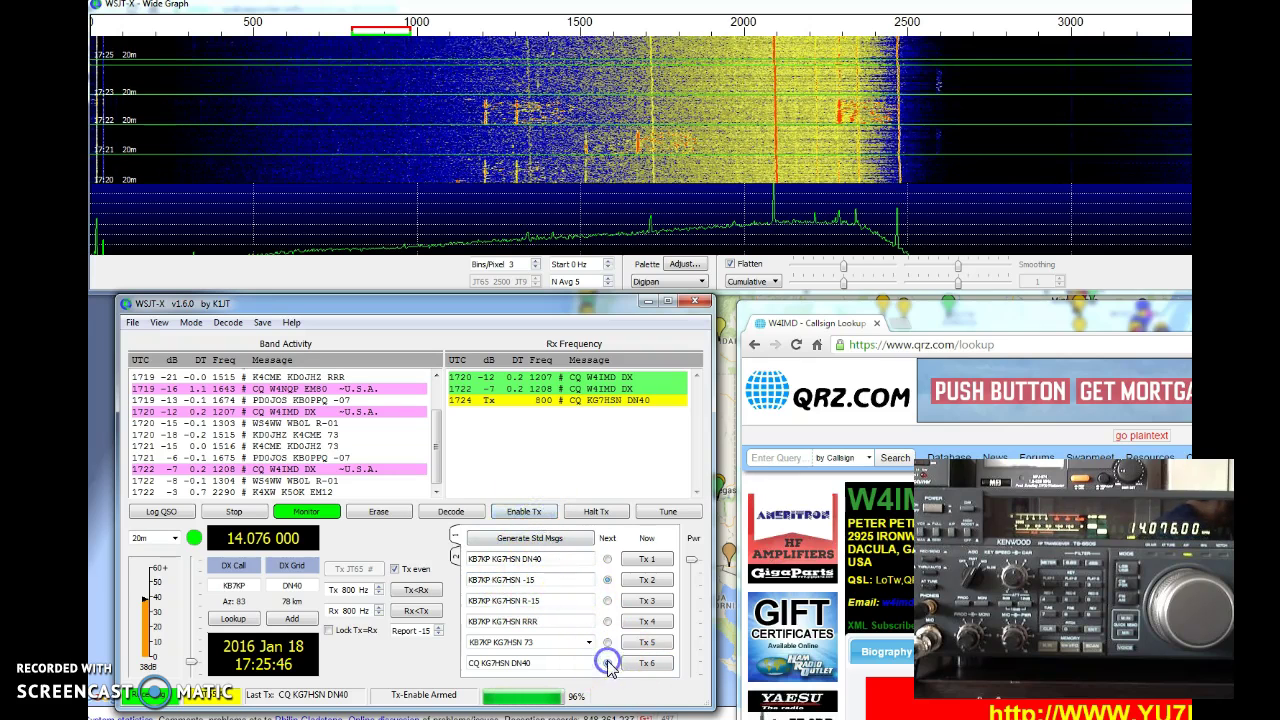
left_click(521, 512)
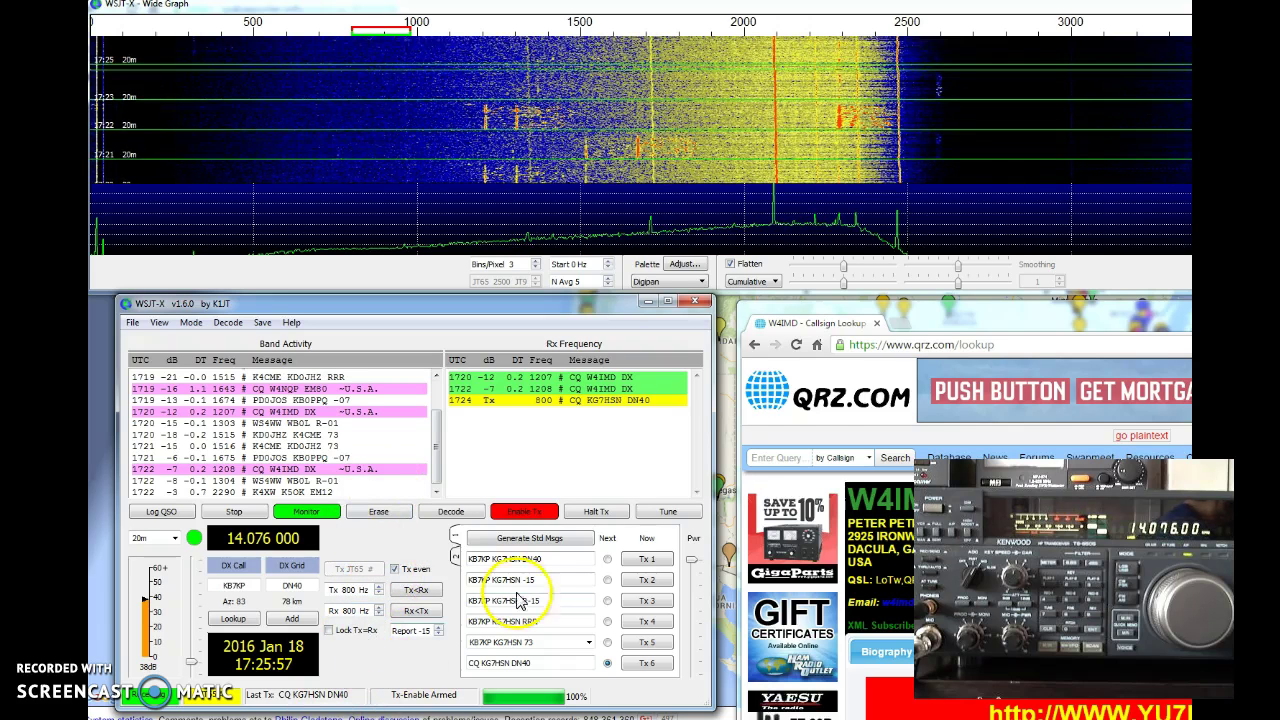
left_click(728, 397)
left_click_drag(728, 397, 388, 370)
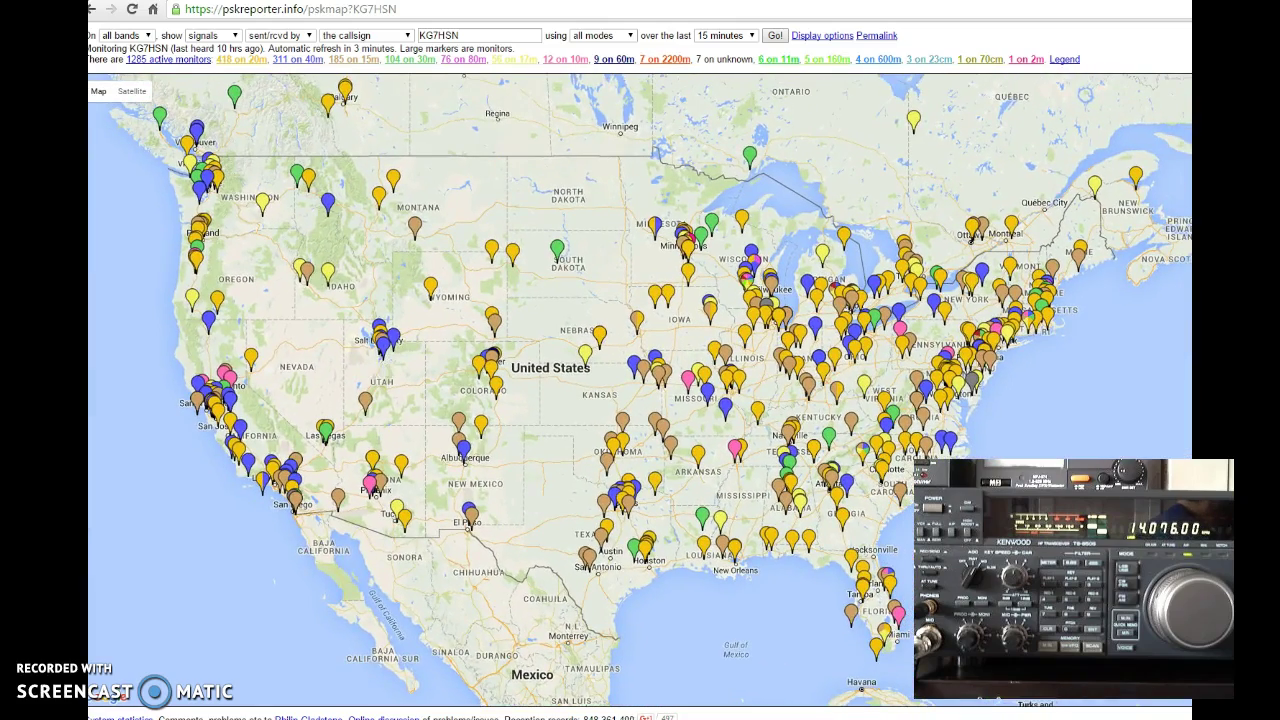
left_click(775, 35)
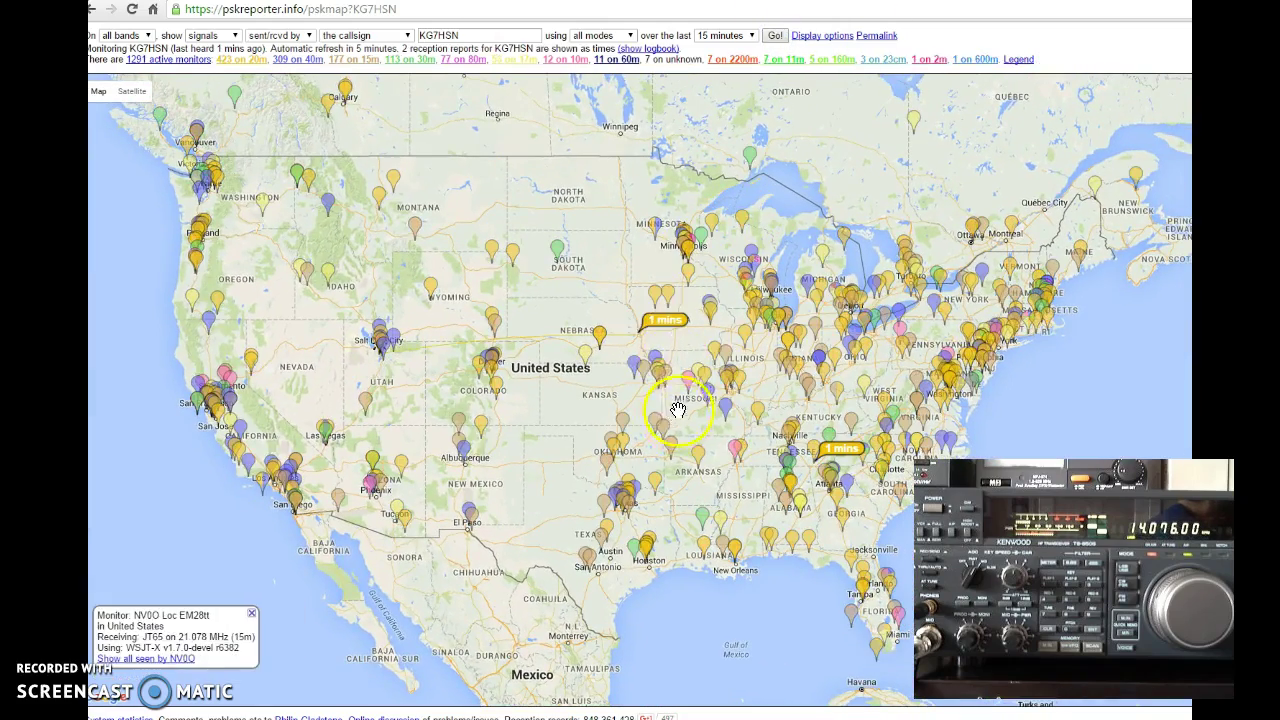
mouse_move(638, 336)
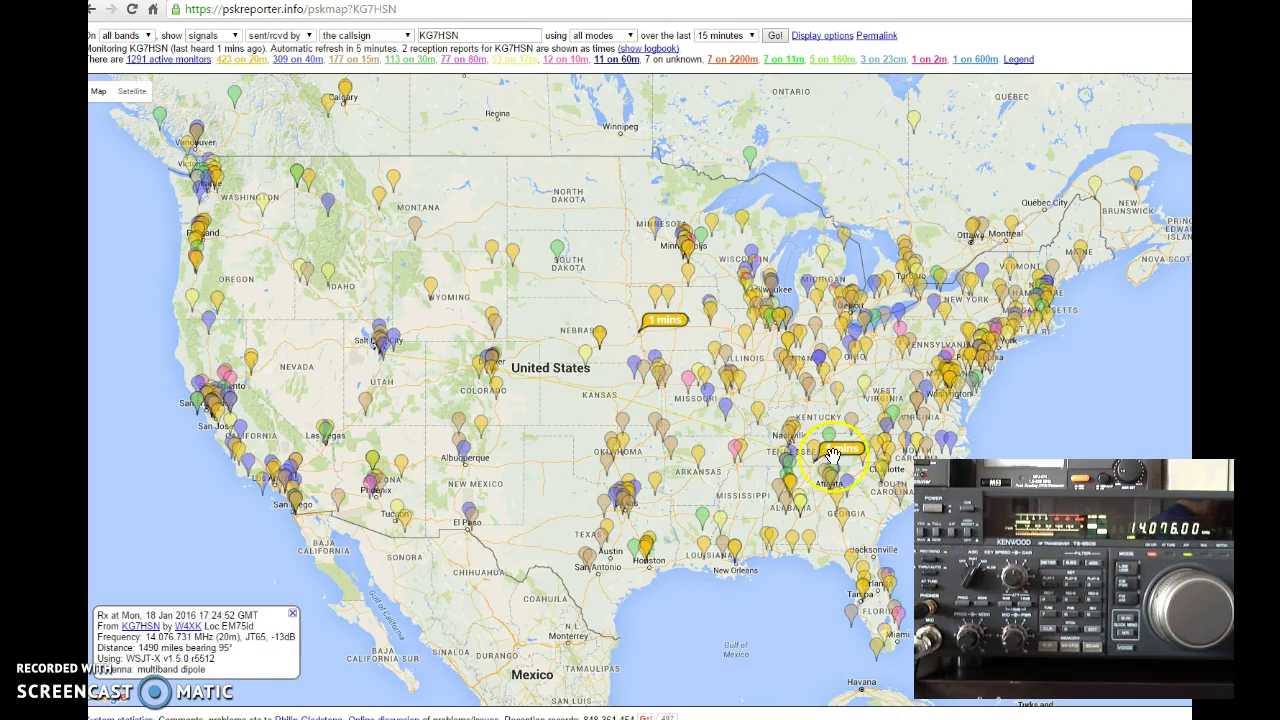
left_click_drag(695, 433, 651, 373)
left_click_drag(620, 259, 621, 371)
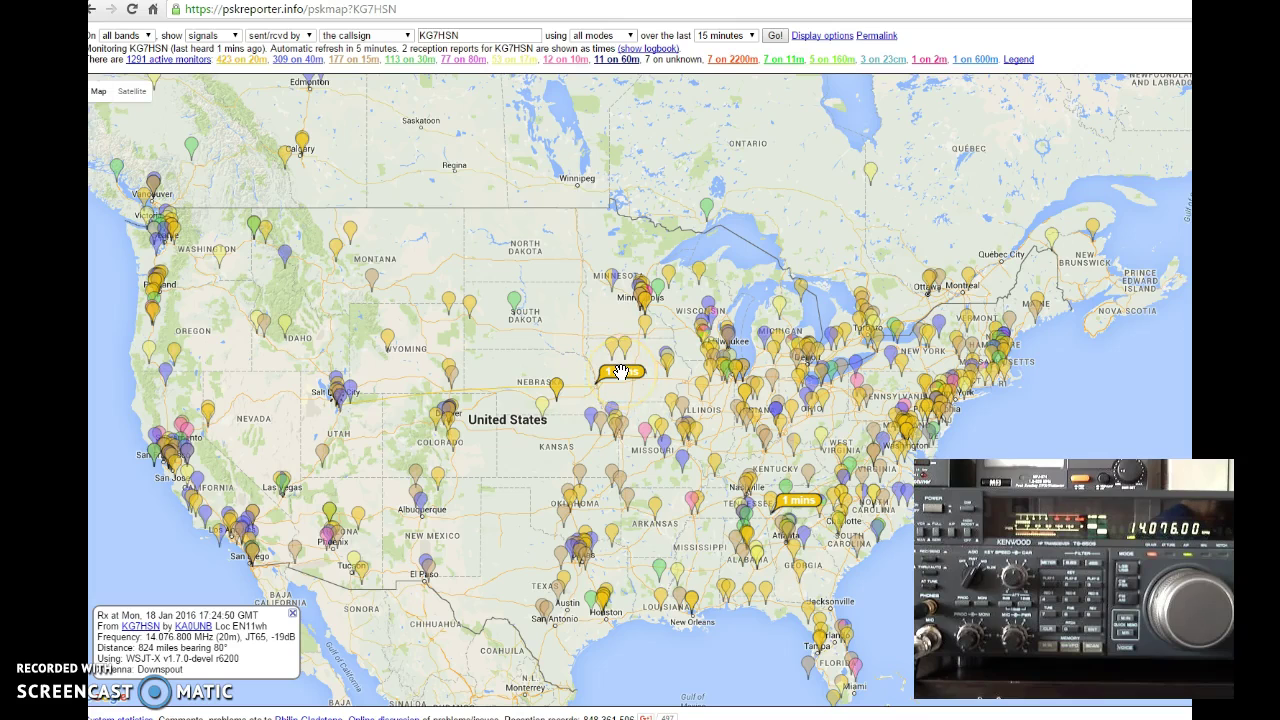
left_click(621, 372)
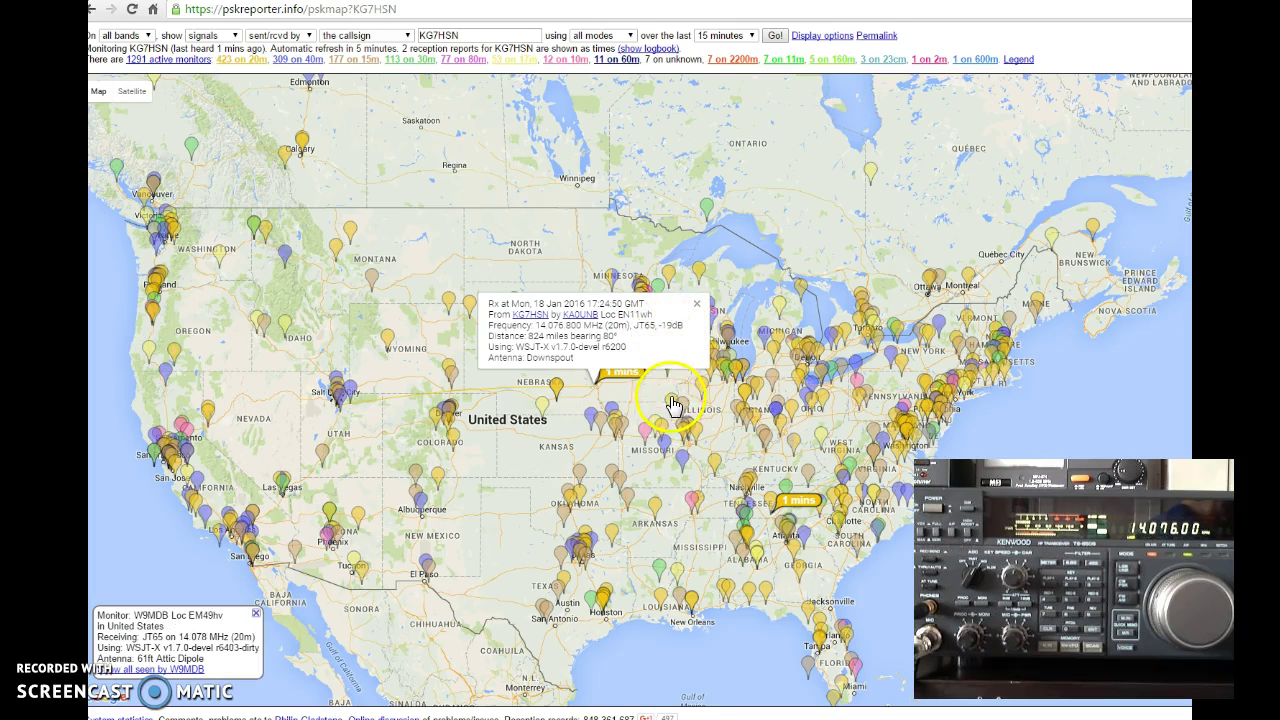
left_click_drag(686, 457, 611, 363)
left_click(683, 353)
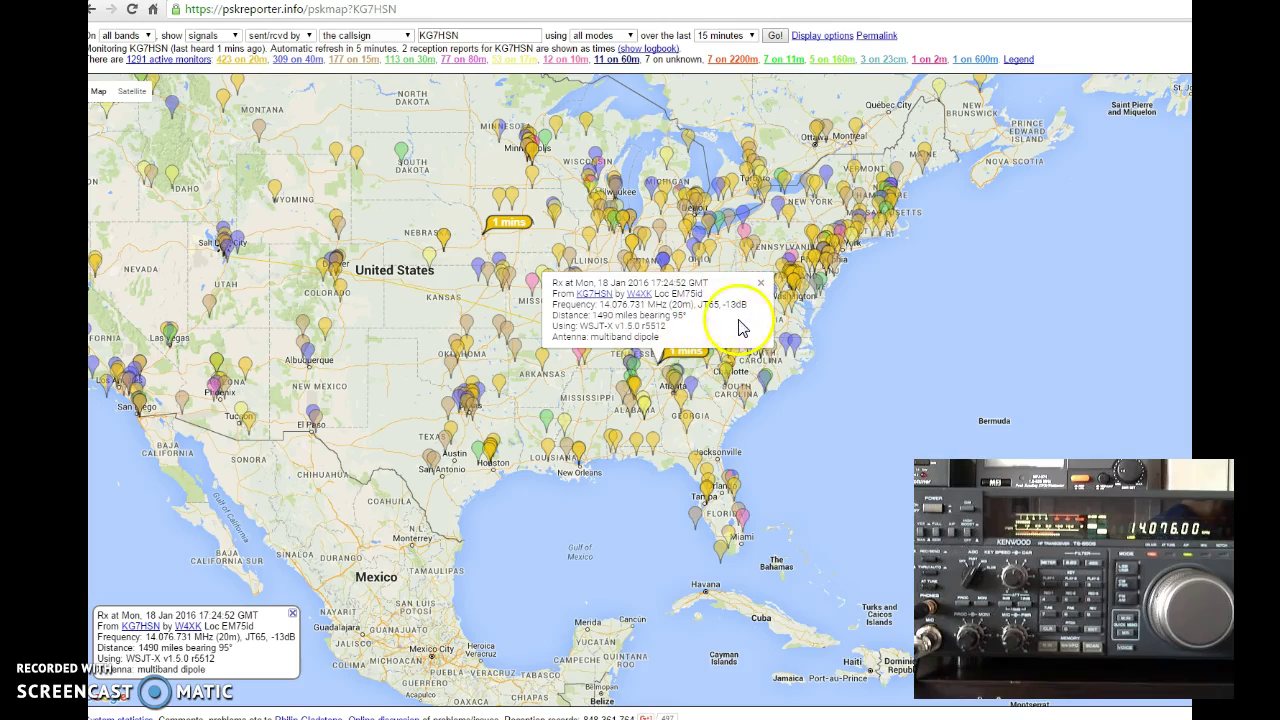
left_click_drag(534, 374, 669, 526)
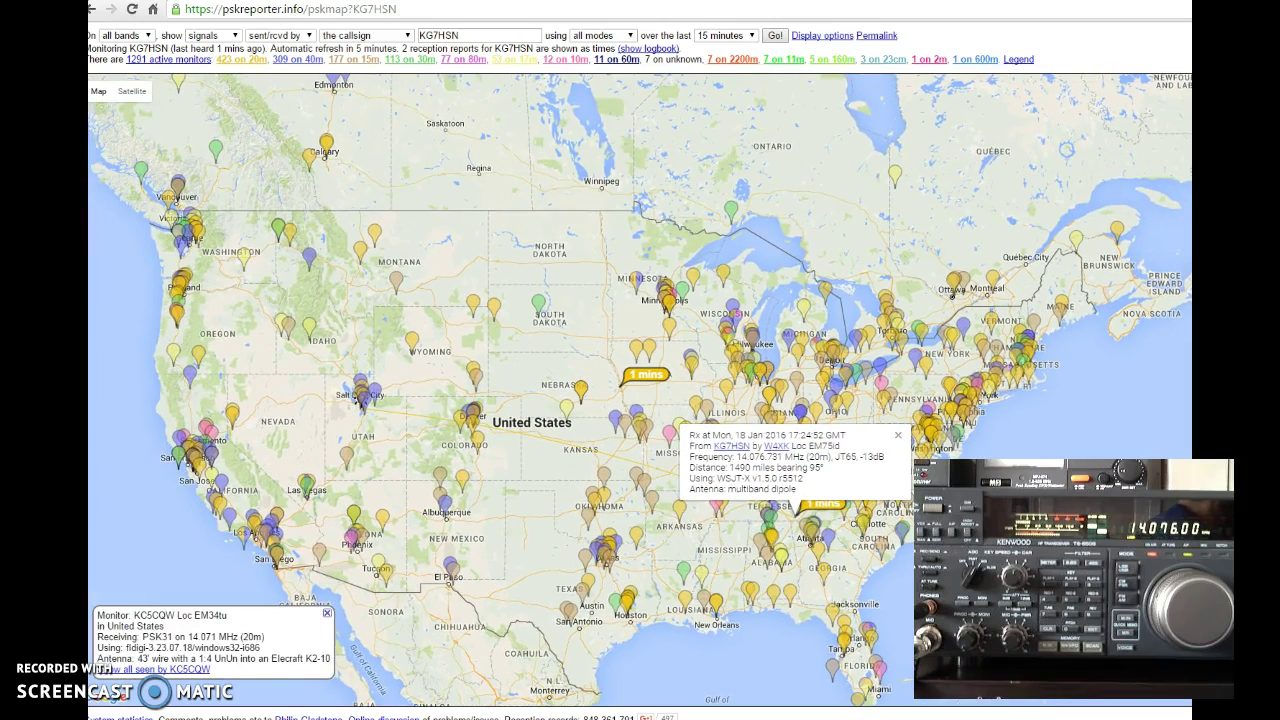
Refresh the KG7HSN reception reports and switch back to the WSJT-X main window
left_click(777, 36)
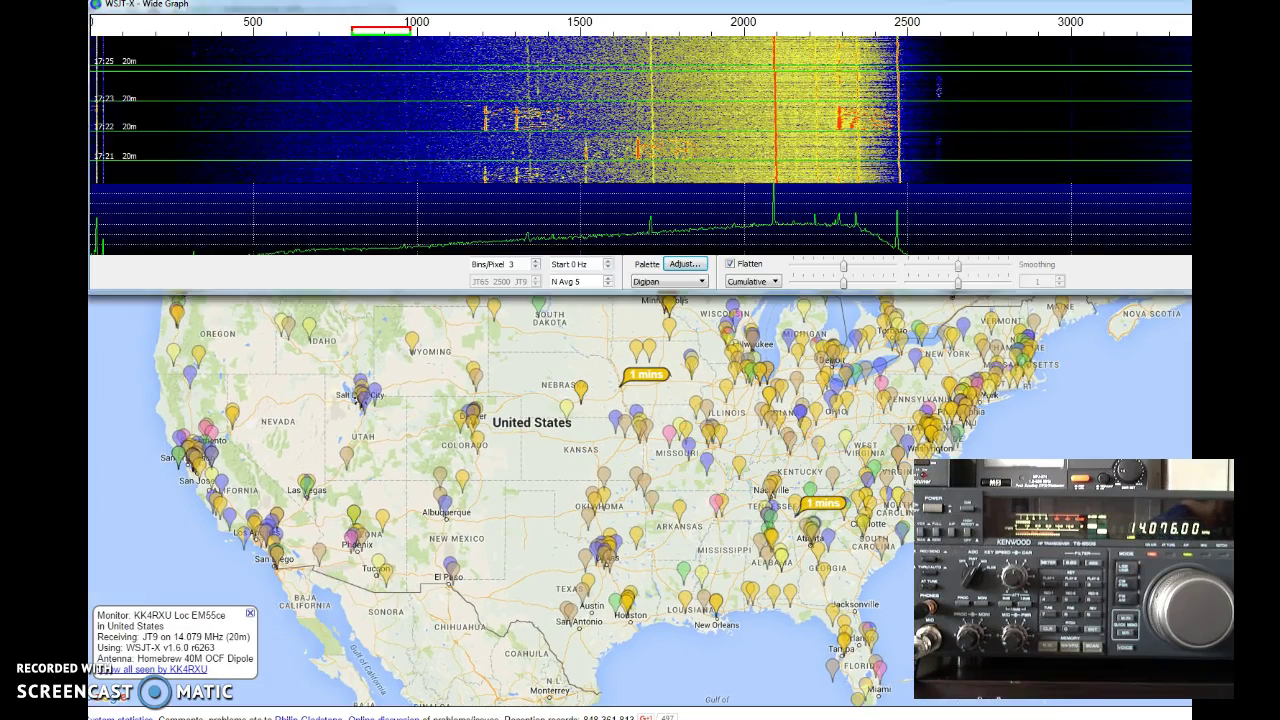
key("alt+Tab")
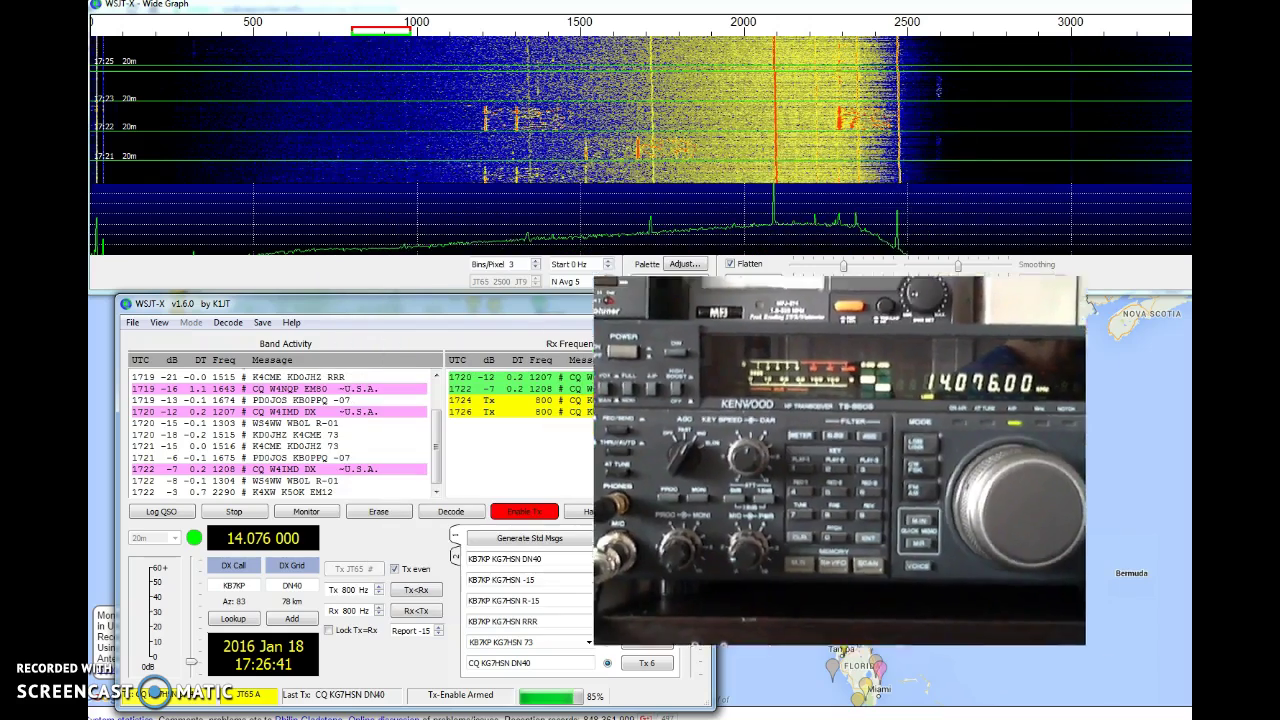
left_click(456, 514)
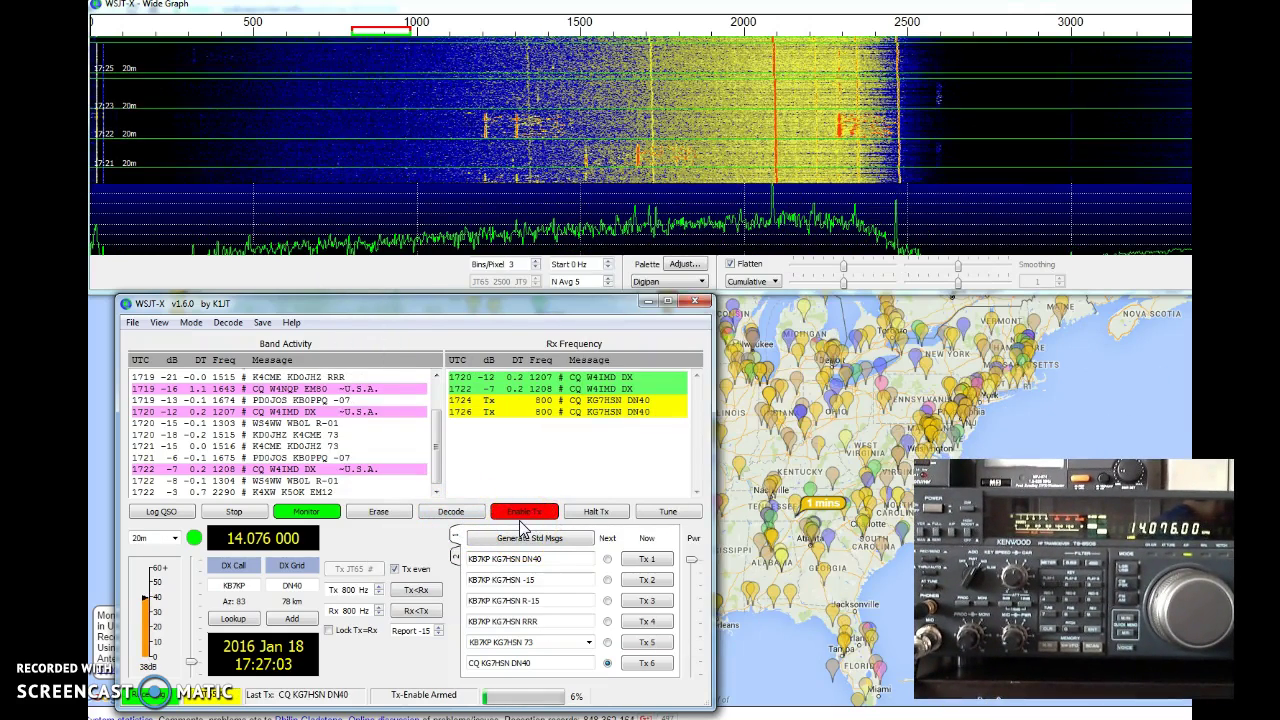
left_click(519, 520)
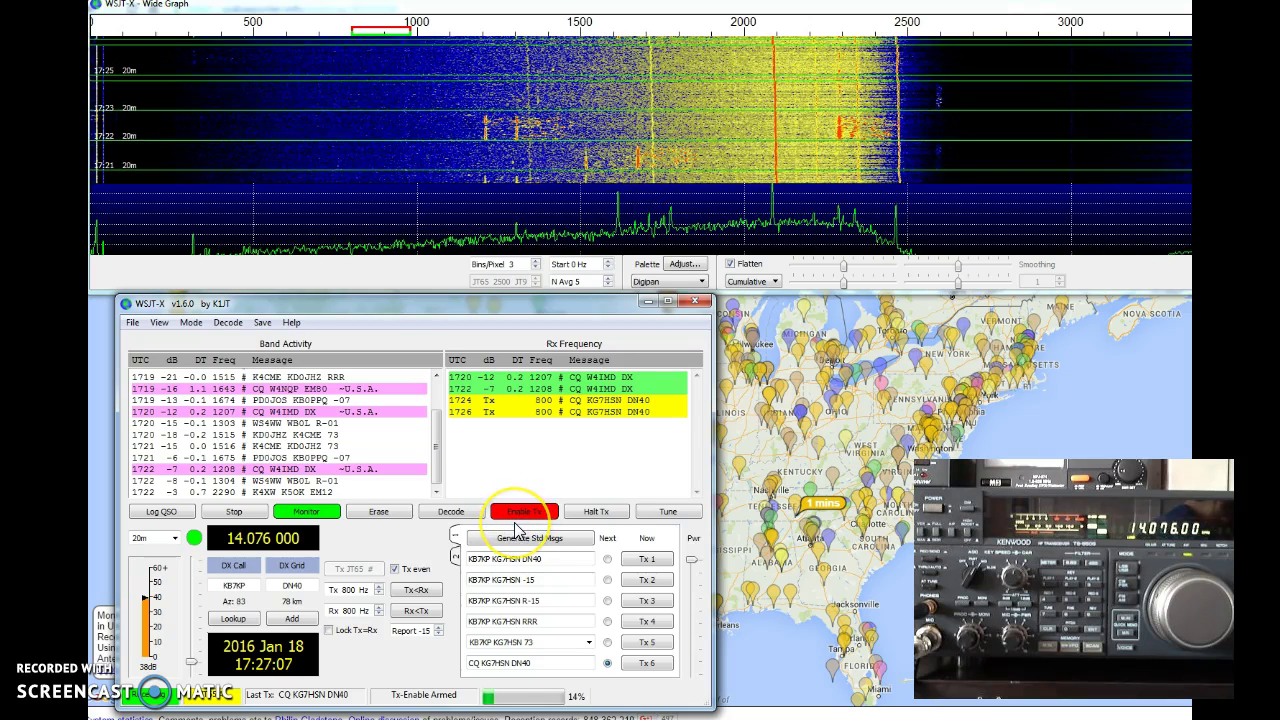